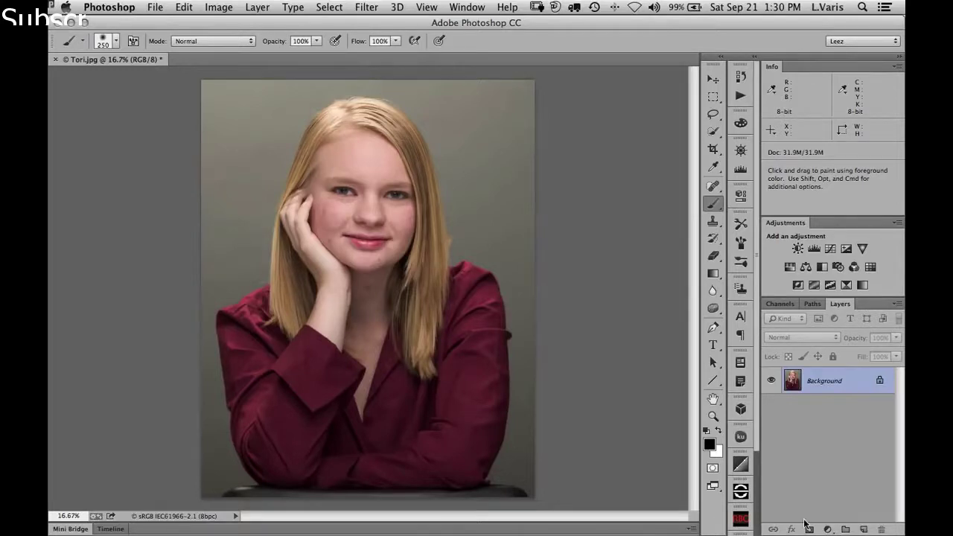
Add a new empty layer above the background and name it "spotting".
left_click(359, 276)
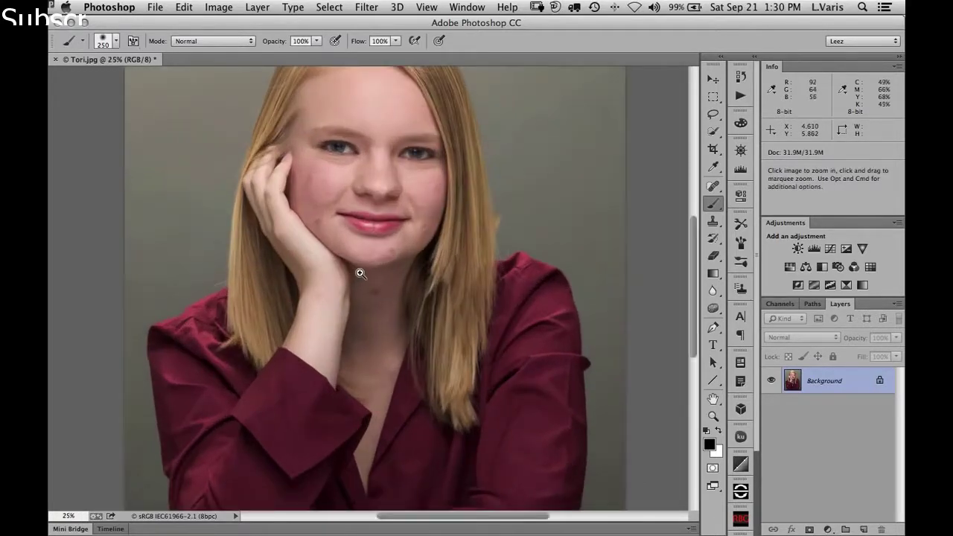
left_click(359, 273)
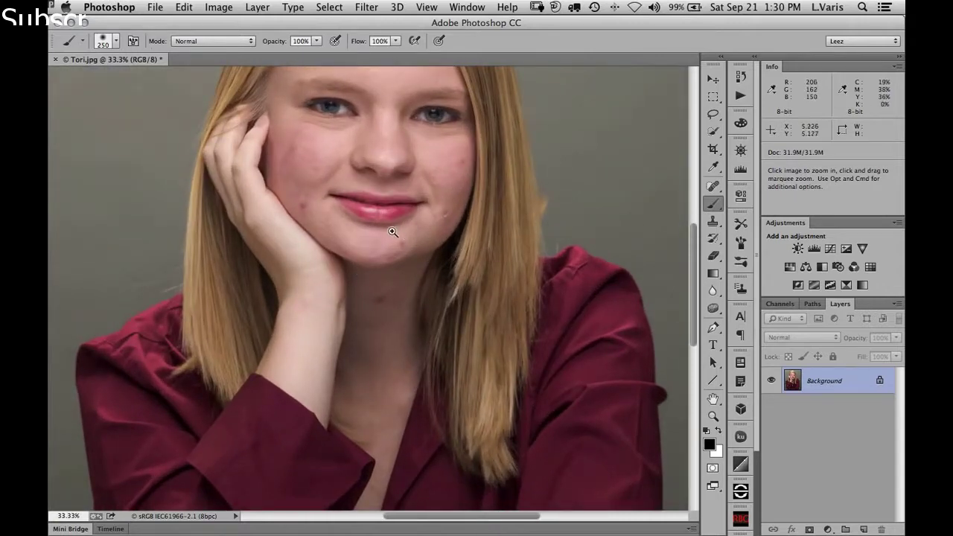
left_click(387, 236)
left_click_drag(383, 224, 396, 347)
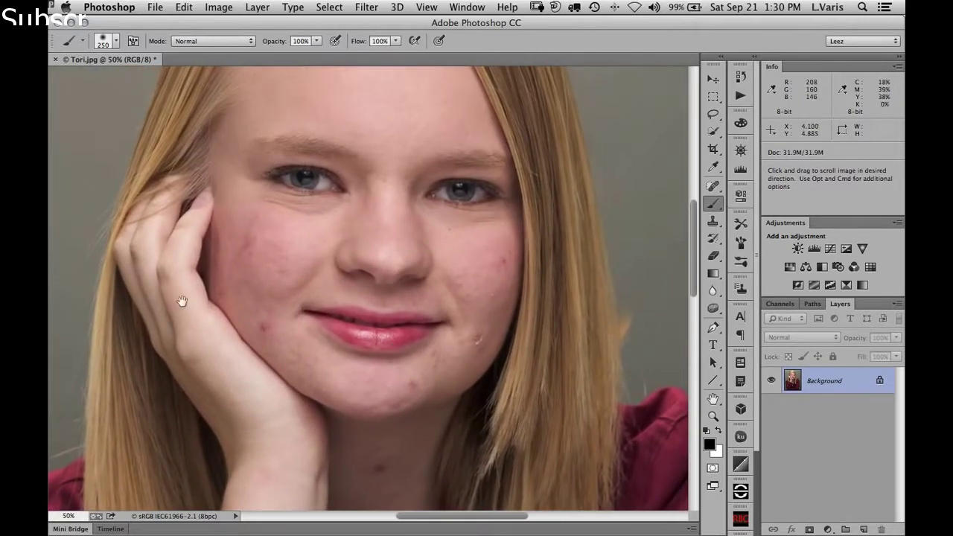
left_click(409, 368)
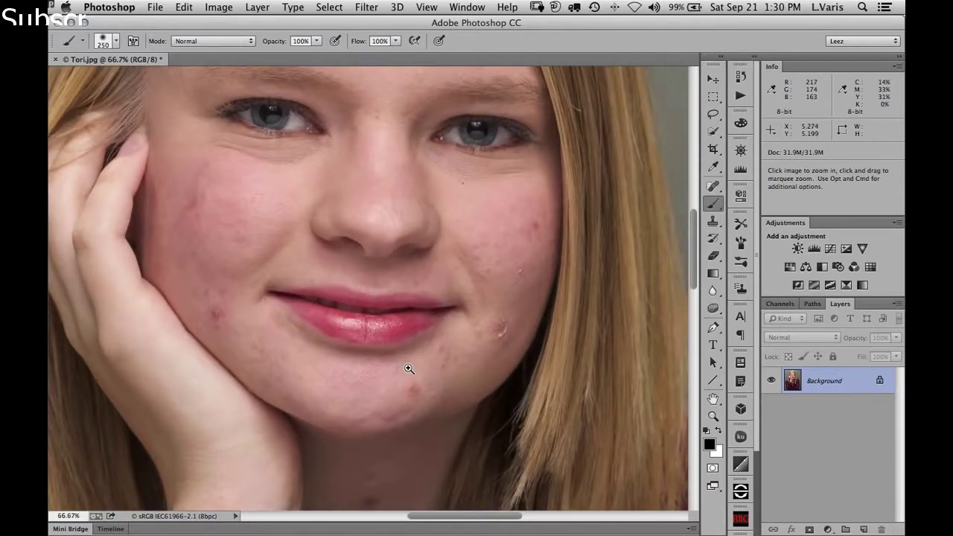
left_click(370, 367)
left_click_drag(479, 340, 485, 374)
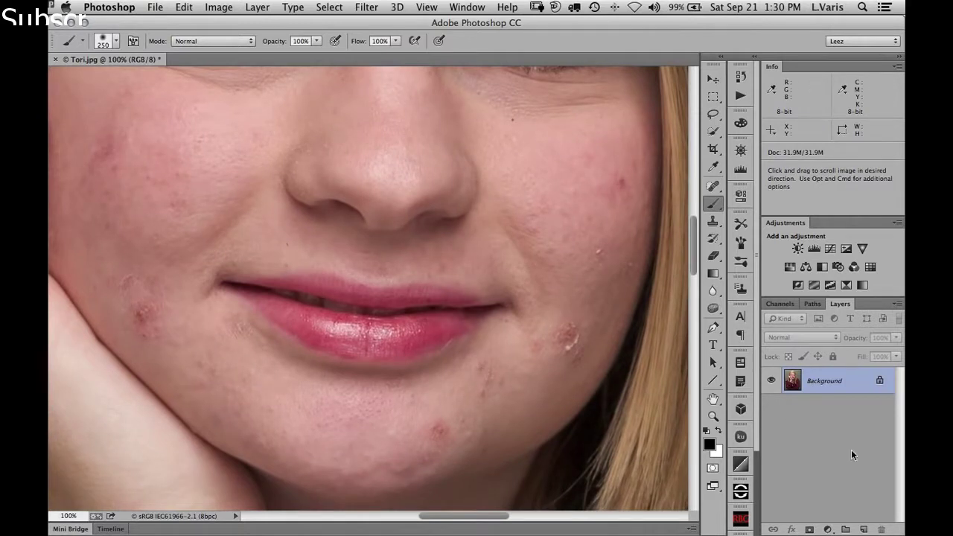
left_click(864, 529)
double_click(815, 381)
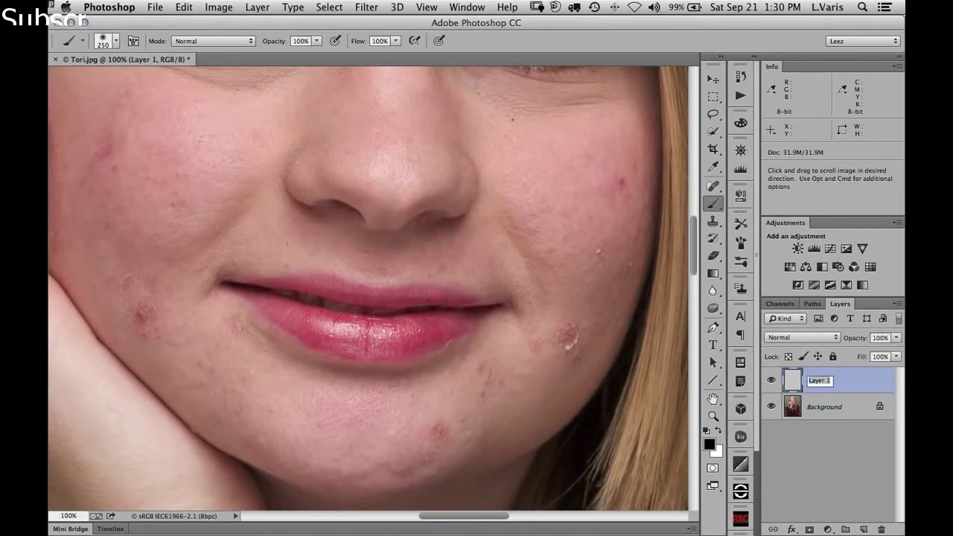
type("spotting")
key("Return")
Heal the small blemishes on the cheek away from the hand, using the Spot Healing Brush at size 20.
left_click_drag(713, 188, 712, 186)
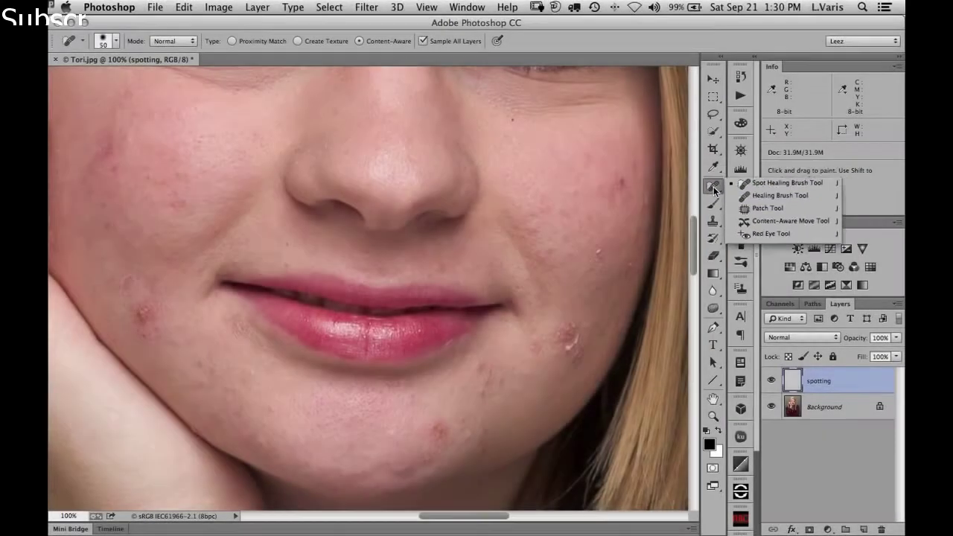
left_click(713, 188)
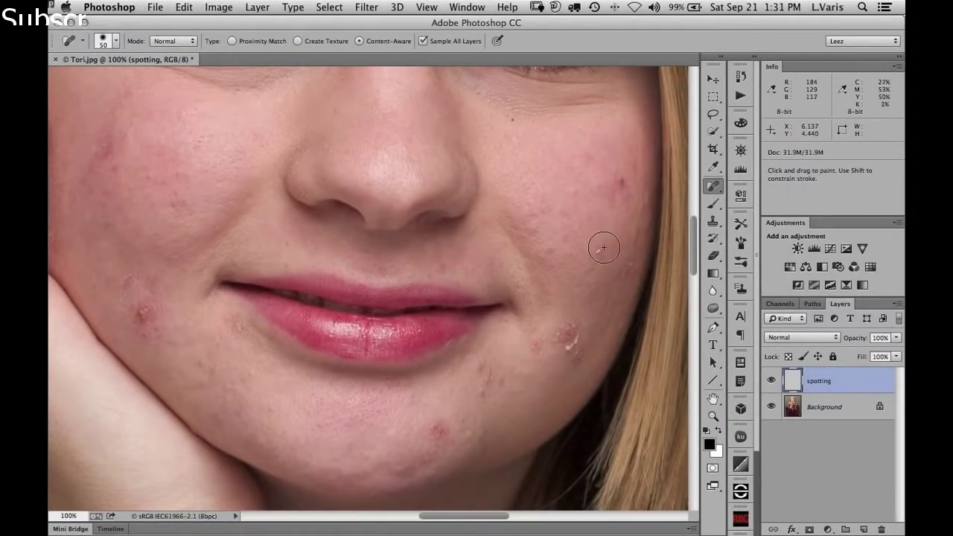
key("bracketleft")
key("bracketleft")
key("bracketleft")
left_click(599, 251)
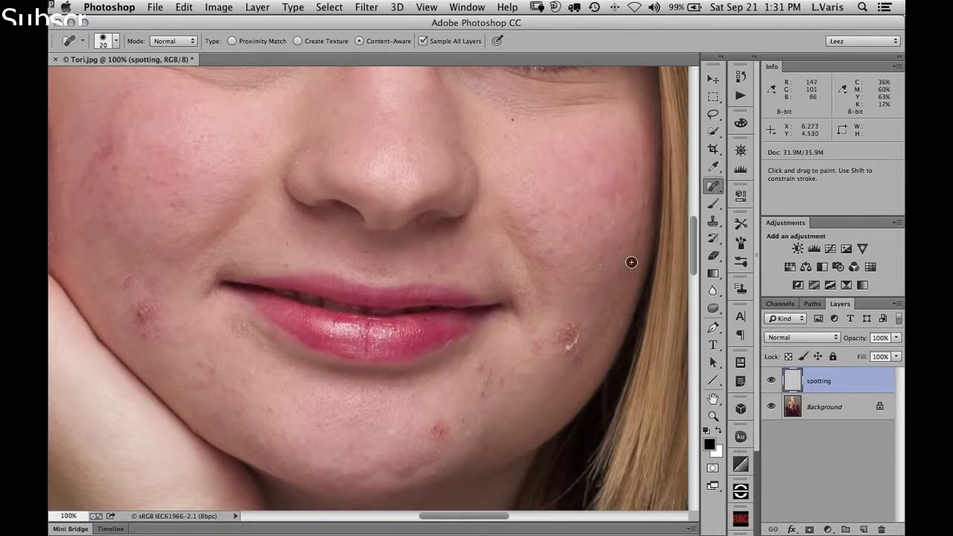
left_click(596, 261)
Heal the scabbed blemish beside the mouth corner away from the hand and the spots just below it.
left_click(579, 359)
mouse_move(577, 338)
left_mouse_down()
mouse_move(564, 350)
mouse_move(568, 330)
mouse_move(562, 340)
left_mouse_up()
left_click(538, 345)
left_click_drag(489, 368, 487, 375)
left_click(484, 393)
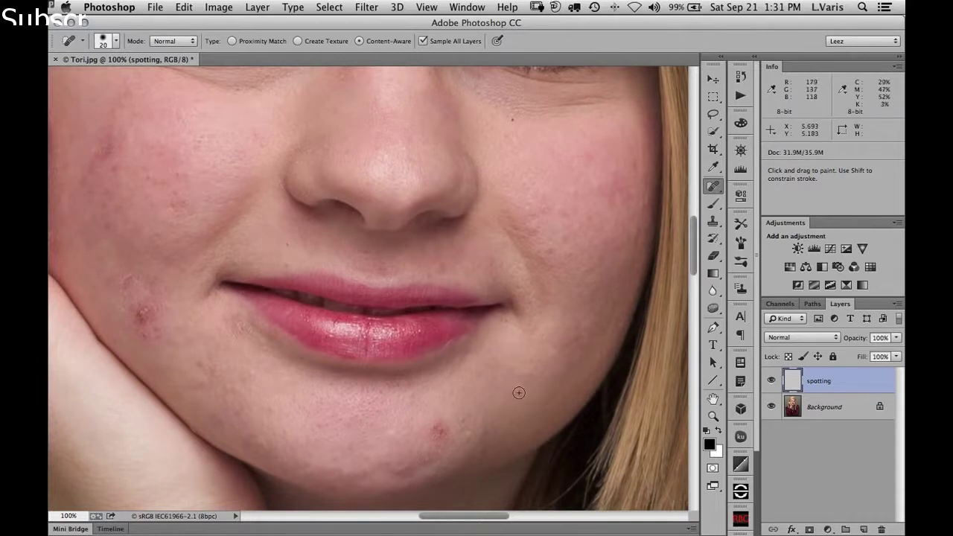
Heal the red spot on the chin and the smaller marks around it and along the chin's lower edge.
left_click_drag(438, 427, 447, 432)
left_click(466, 436)
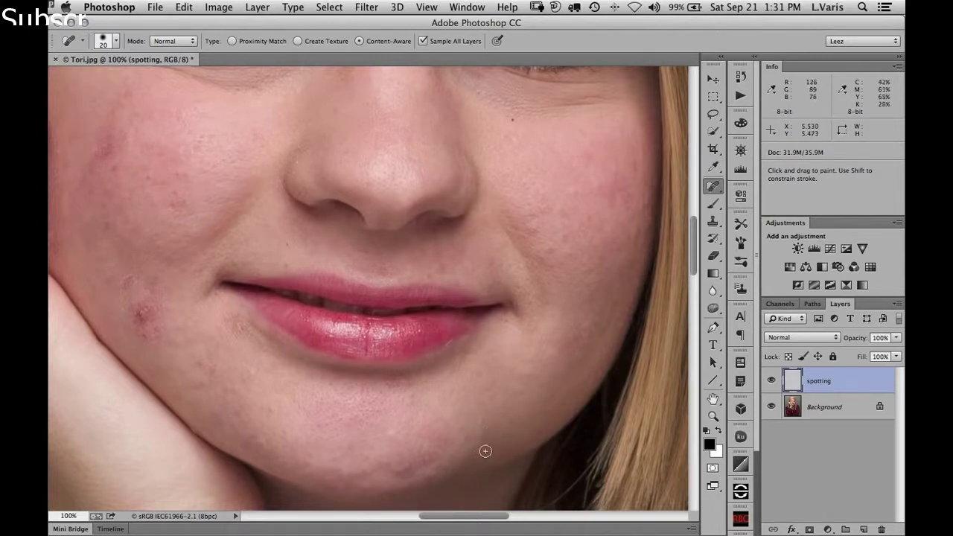
left_click(481, 432)
left_click(480, 421)
left_click(382, 431)
left_click(425, 457)
mouse_move(409, 465)
left_mouse_down()
mouse_move(393, 468)
mouse_move(408, 466)
left_mouse_up()
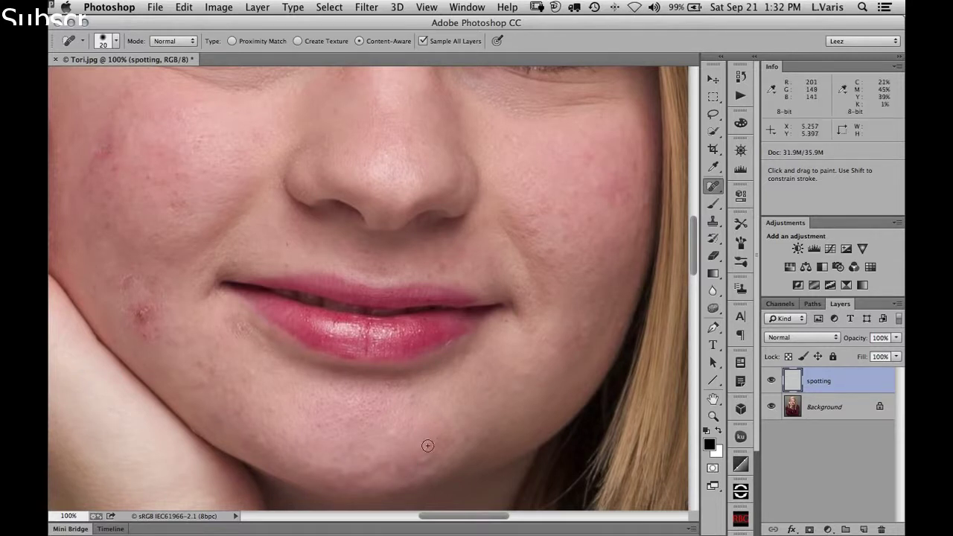
left_click(400, 471)
left_click(385, 464)
left_click_drag(443, 458, 414, 460)
left_click(356, 475)
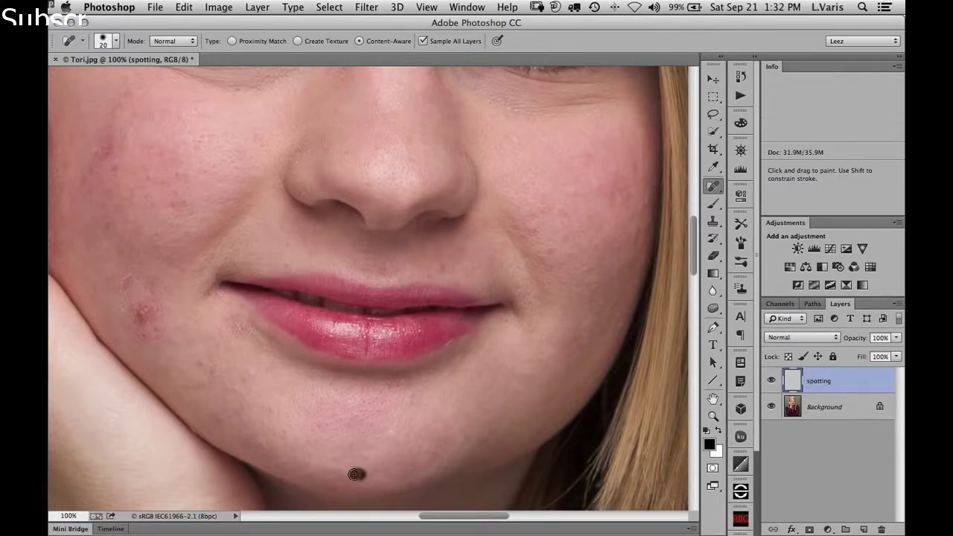
Heal the small spots along the jaw on the side resting on the hand.
left_click(259, 443)
left_click(273, 411)
left_click(202, 364)
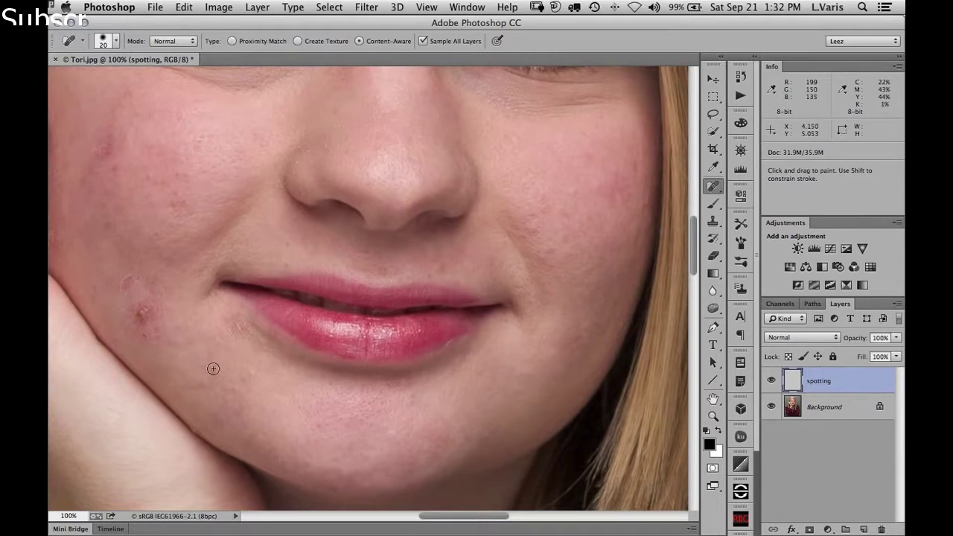
left_click(204, 382)
Heal the red blemish cluster and its surrounding marks on the lower cheek beside the hand.
mouse_move(141, 312)
left_mouse_down()
mouse_move(134, 319)
mouse_move(143, 311)
left_mouse_up()
left_click(143, 334)
left_click(154, 308)
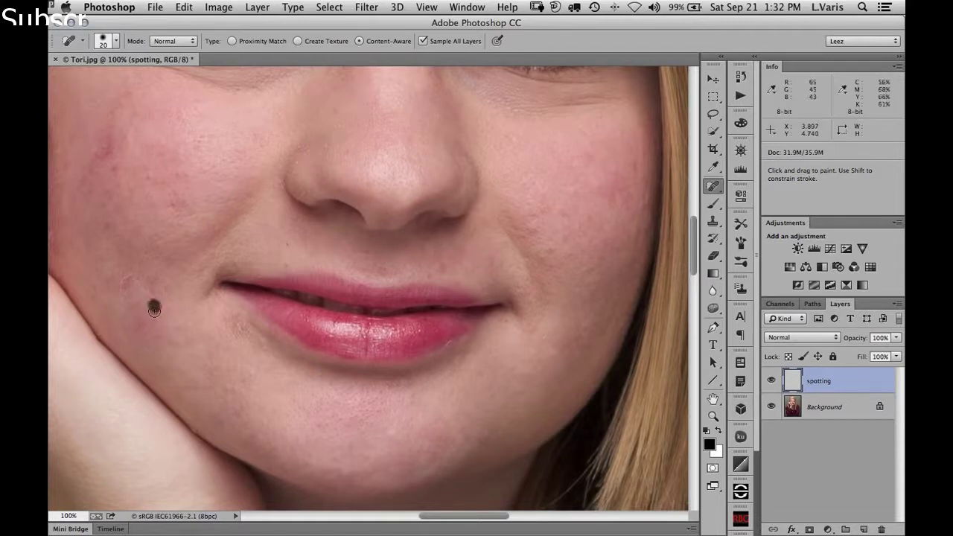
left_click(127, 282)
left_click(155, 282)
left_click(122, 309)
left_click(93, 289)
Heal the dark red mark and scattered spots on the upper part of the cheek beside the hand.
left_click(176, 206)
mouse_move(106, 149)
left_mouse_down()
mouse_move(95, 155)
mouse_move(112, 143)
left_mouse_up()
left_click(105, 120)
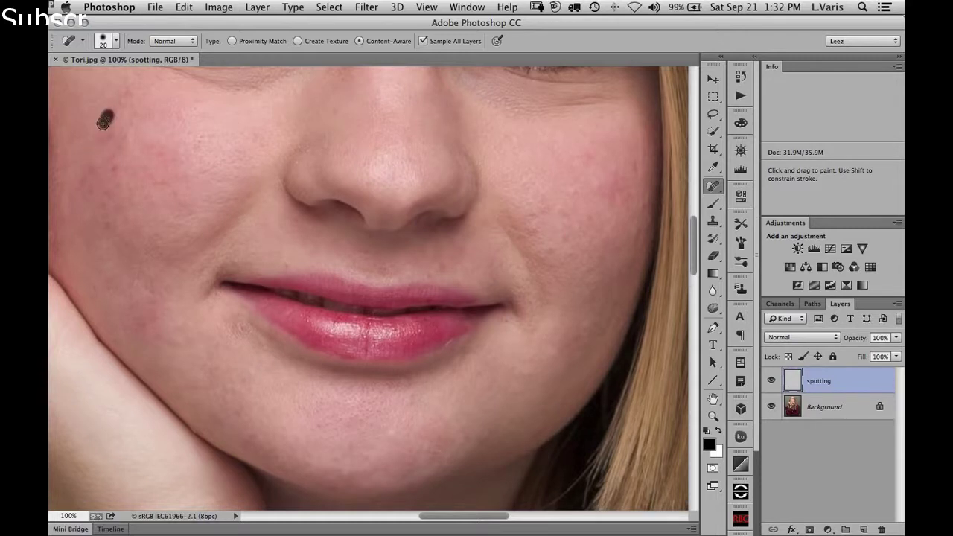
left_click(103, 134)
left_click(119, 137)
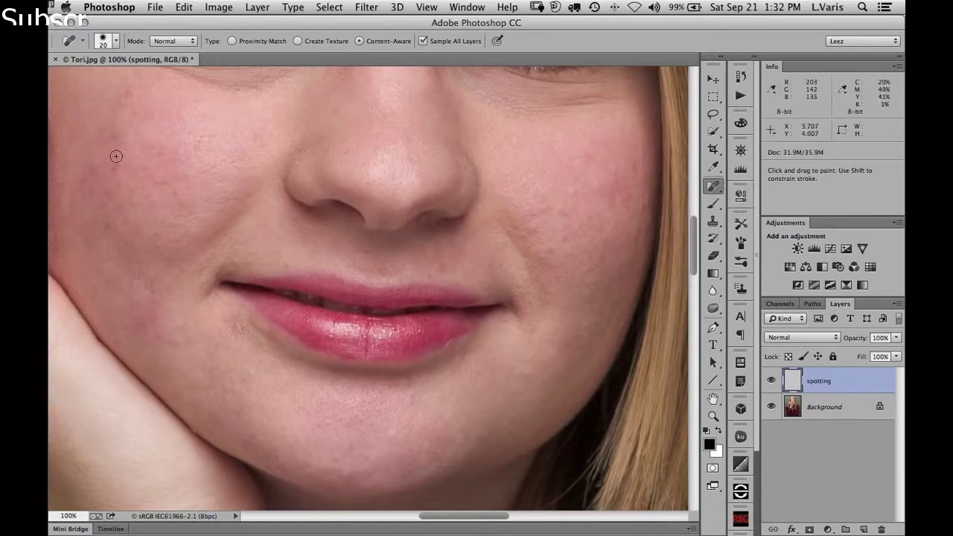
left_click(117, 167)
left_click(119, 143)
left_click(114, 138)
left_click(89, 165)
Heal the tiny bright flecks on the nose with the Spot Healing Brush reduced to size 6.
left_click(297, 168, "super")
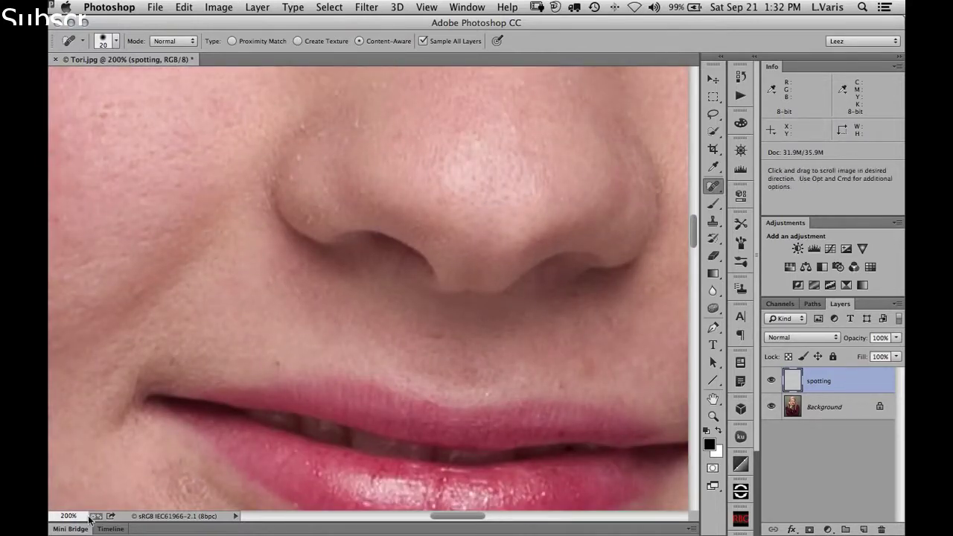
key("bracketleft")
key("bracketleft")
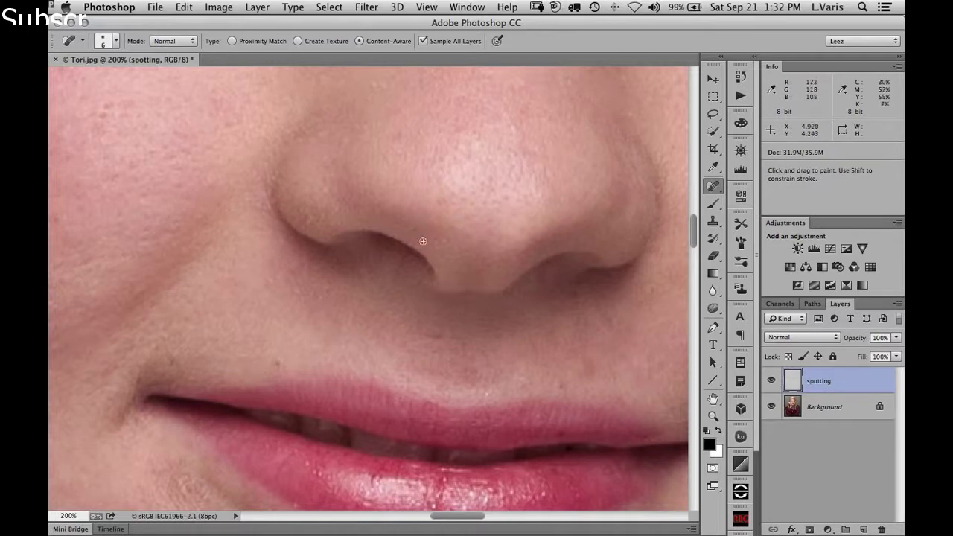
left_click(441, 203)
Heal the remaining spots on the cheek beside the hand with brush size 9, plus those on the nose bridge and above the upper lip.
left_click(237, 211, "super")
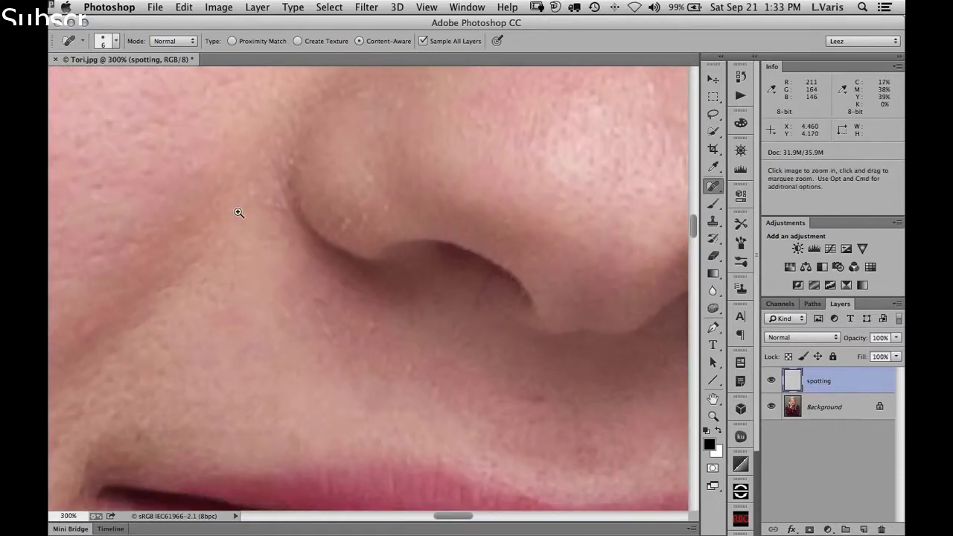
left_click(238, 212, "alt+super")
left_click(238, 213, "alt+super")
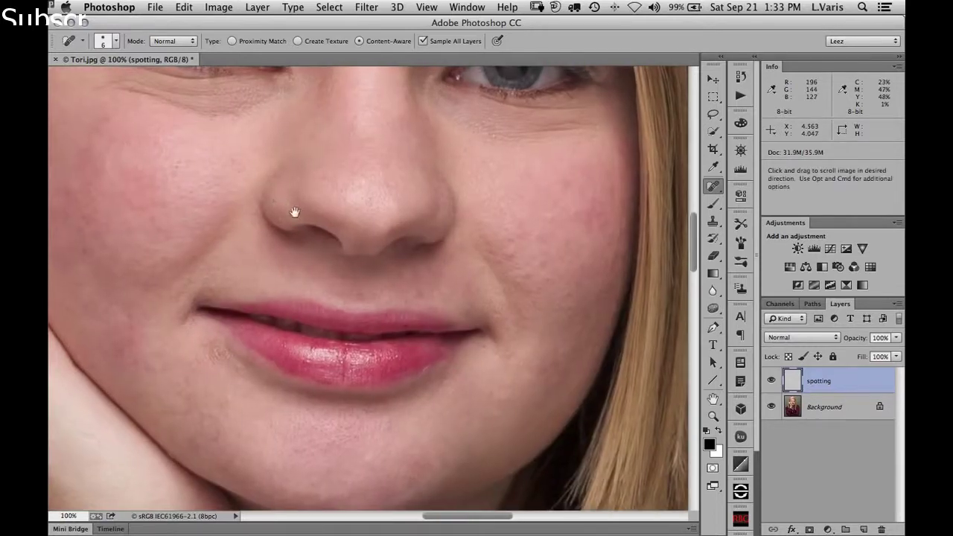
scroll(290, 213, "up", 3)
scroll(290, 213, "left", 5)
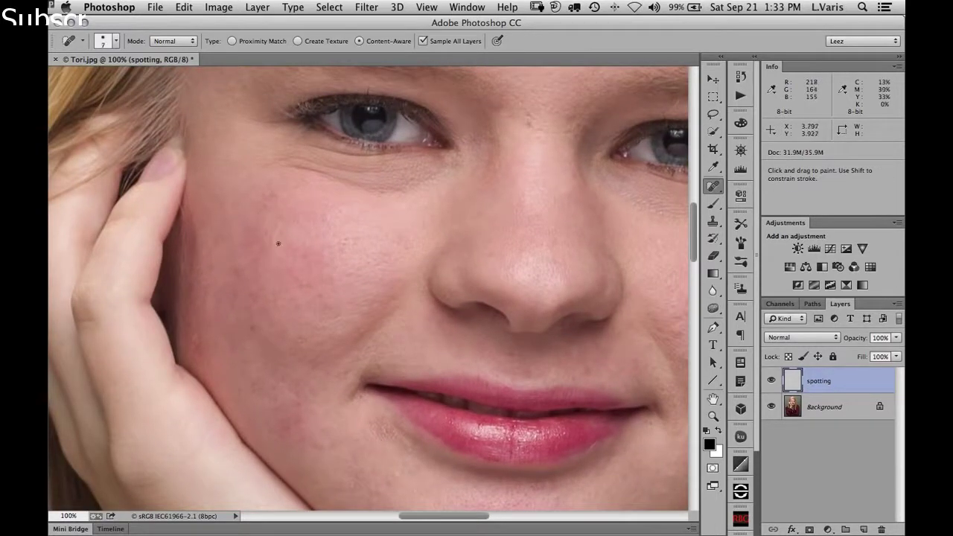
left_click_drag(275, 240, 271, 234)
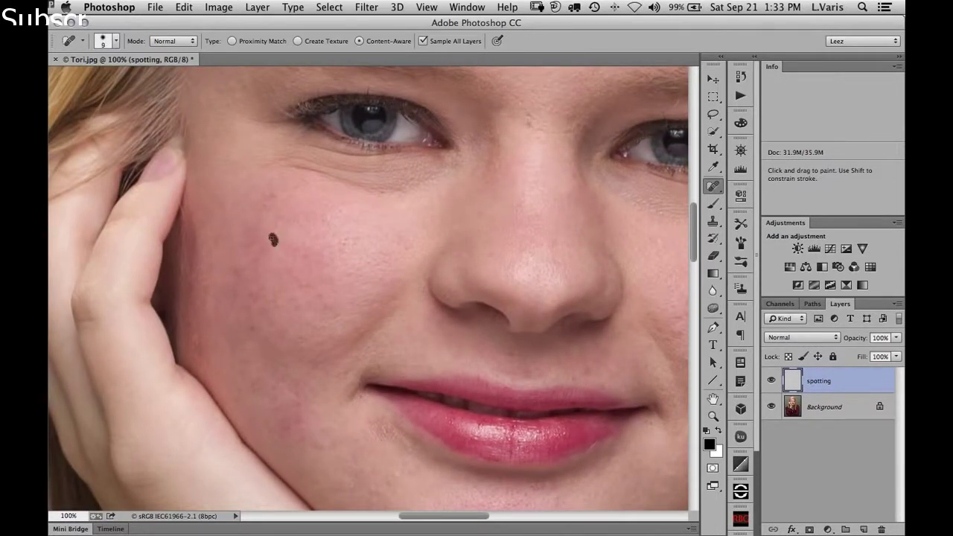
left_click(291, 220)
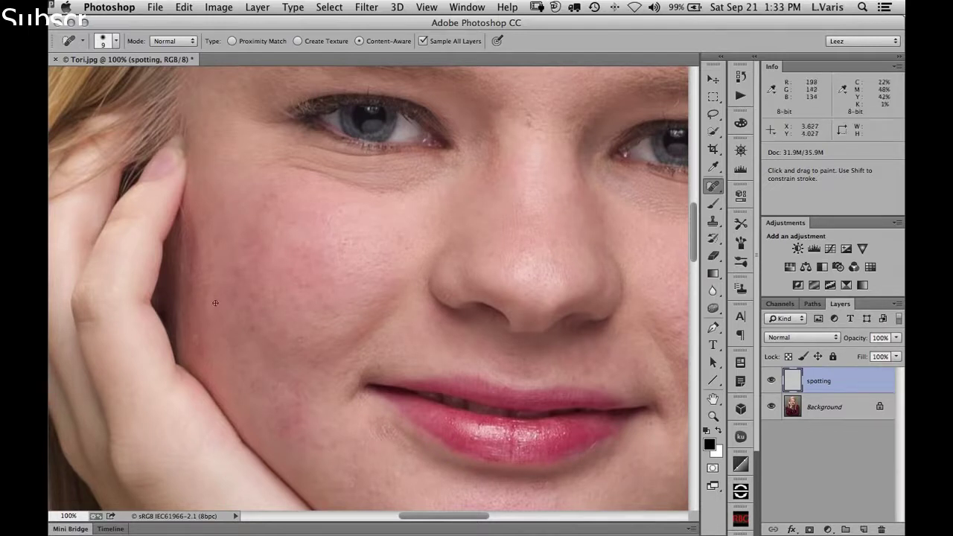
left_click_drag(197, 336, 196, 346)
mouse_move(526, 113)
left_mouse_down()
mouse_move(532, 127)
mouse_move(551, 106)
mouse_move(556, 112)
left_mouse_up()
left_click_drag(513, 355, 502, 354)
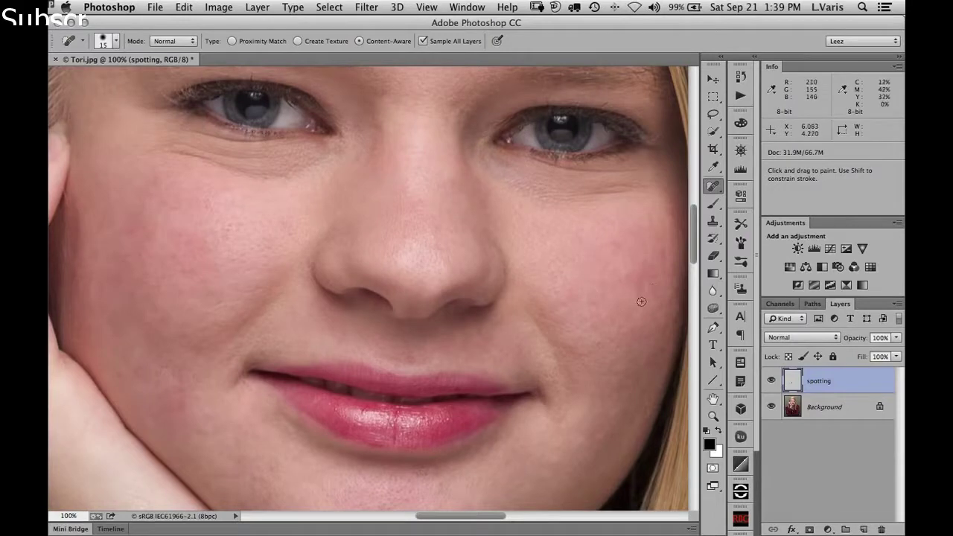
Examine the magenta and yellow readings of the skin on the cheeks, forehead, chin and hand.
key("super+minus")
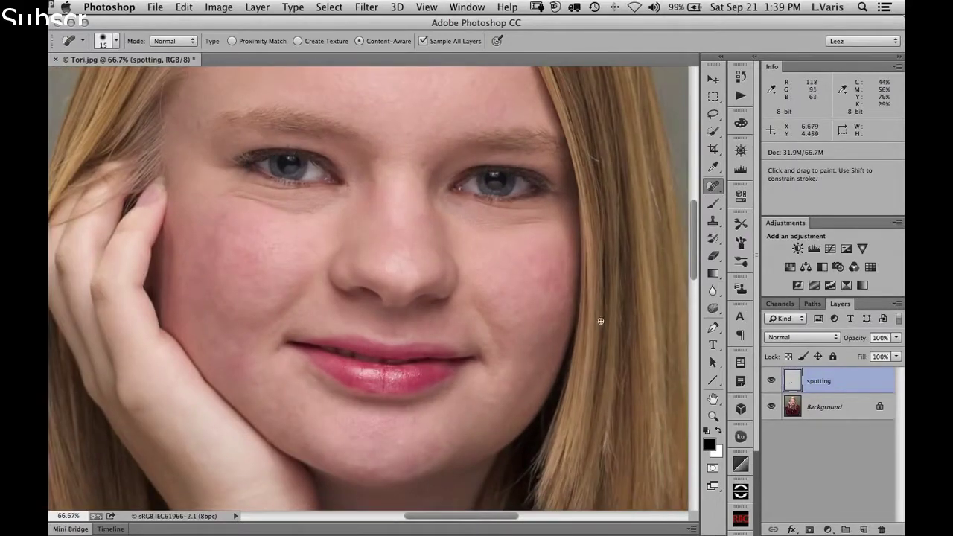
key("space")
mouse_move(513, 273)
left_mouse_down()
mouse_move(502, 326)
mouse_move(511, 276)
left_mouse_up()
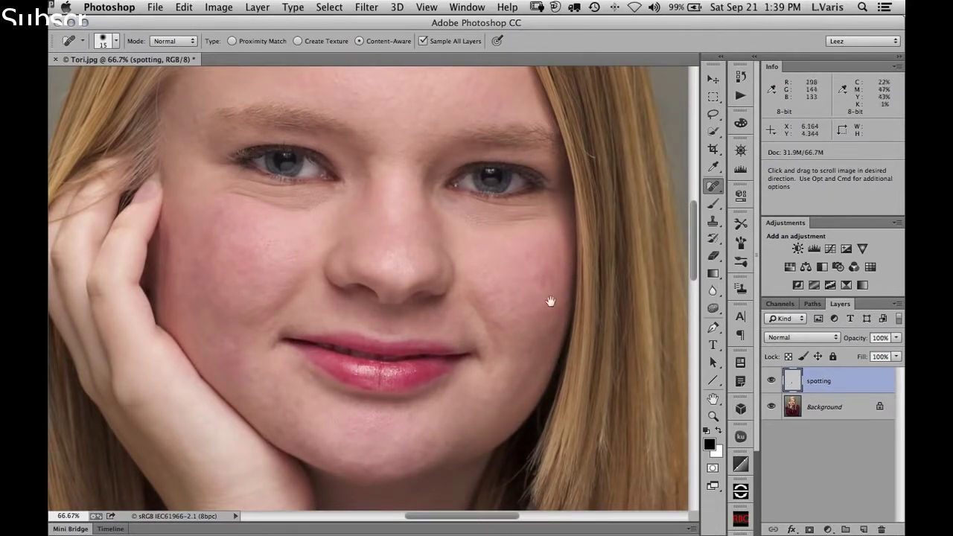
key("space")
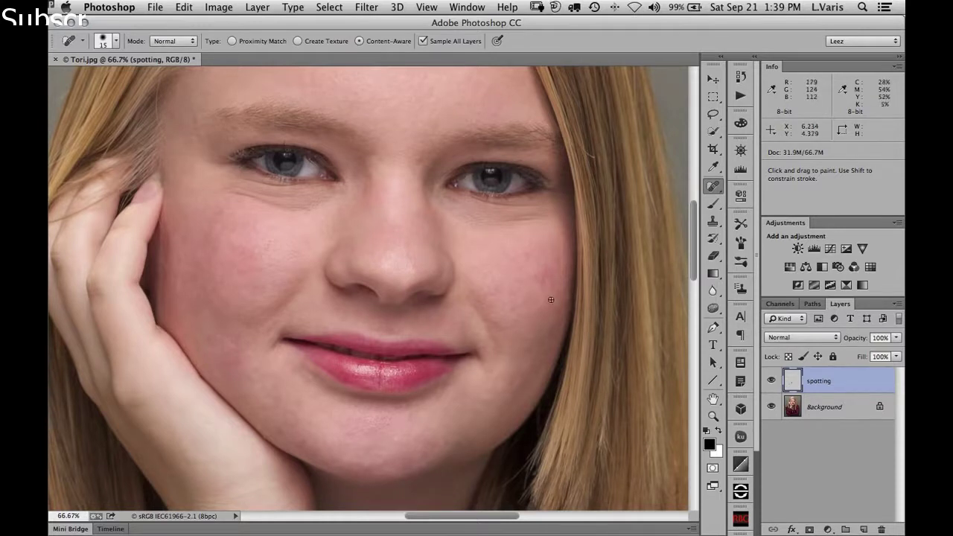
left_click(428, 164)
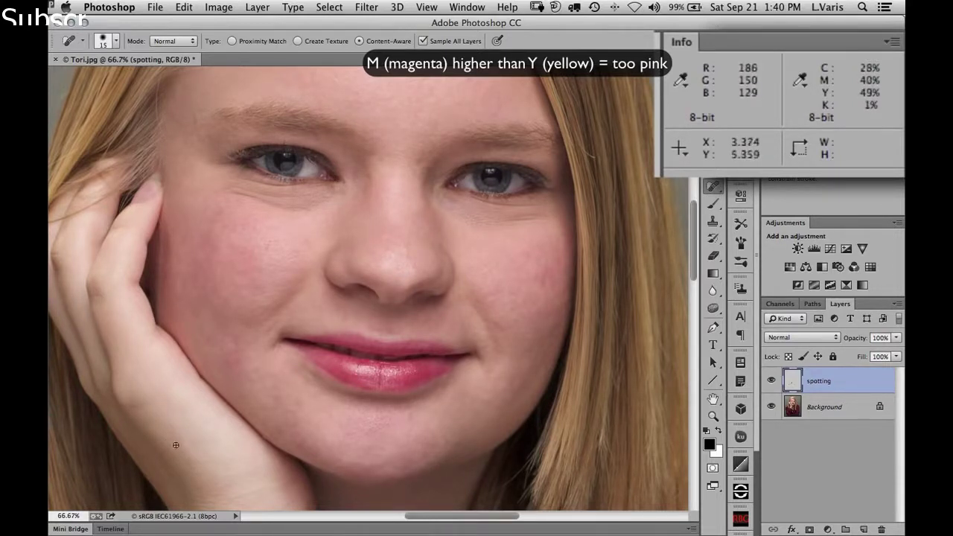
left_click_drag(107, 430, 164, 305)
left_click_drag(266, 319, 239, 368)
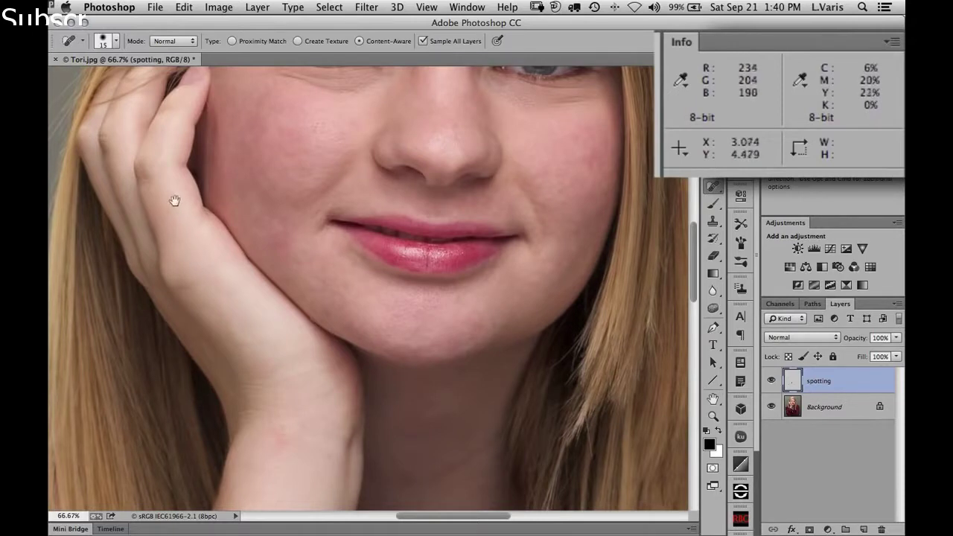
left_click_drag(174, 202, 177, 285)
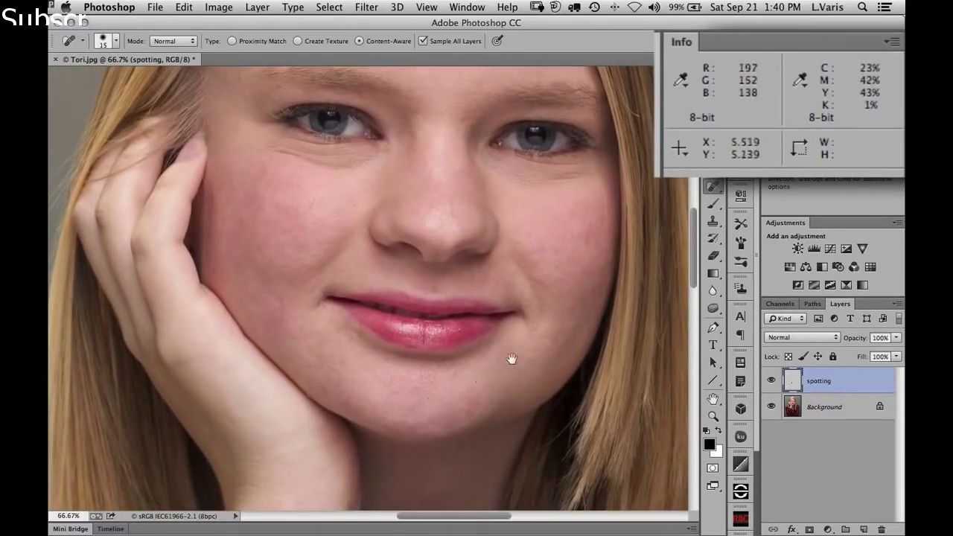
left_click_drag(549, 283, 534, 343)
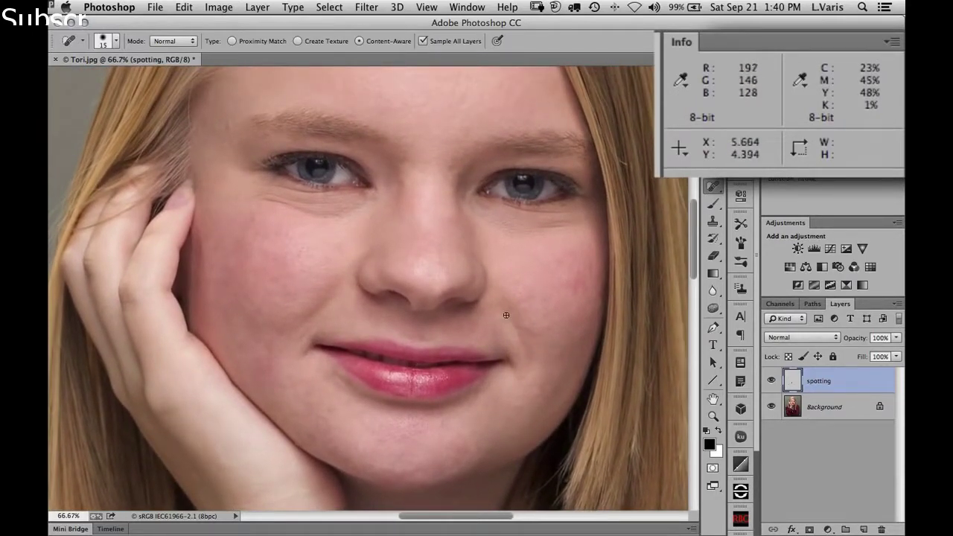
Add a Hue/Saturation adjustment layer above the spotting layer and target its Reds range.
key("super+minus")
left_click_drag(504, 313, 506, 353)
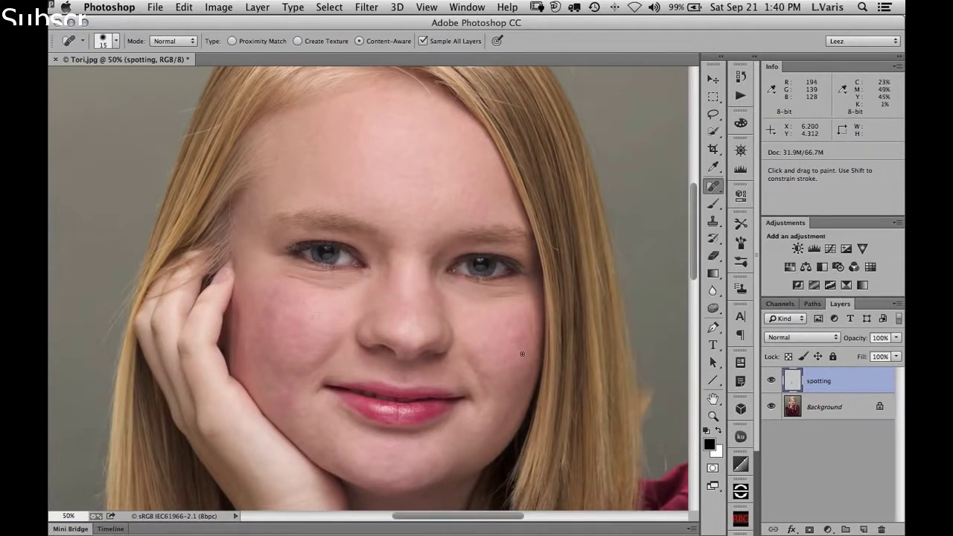
left_click(790, 267)
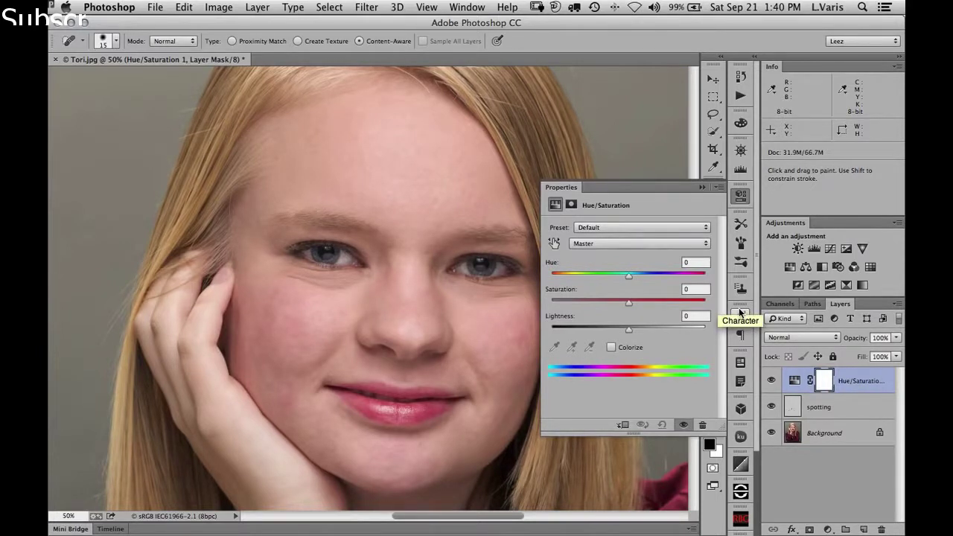
left_click(612, 243)
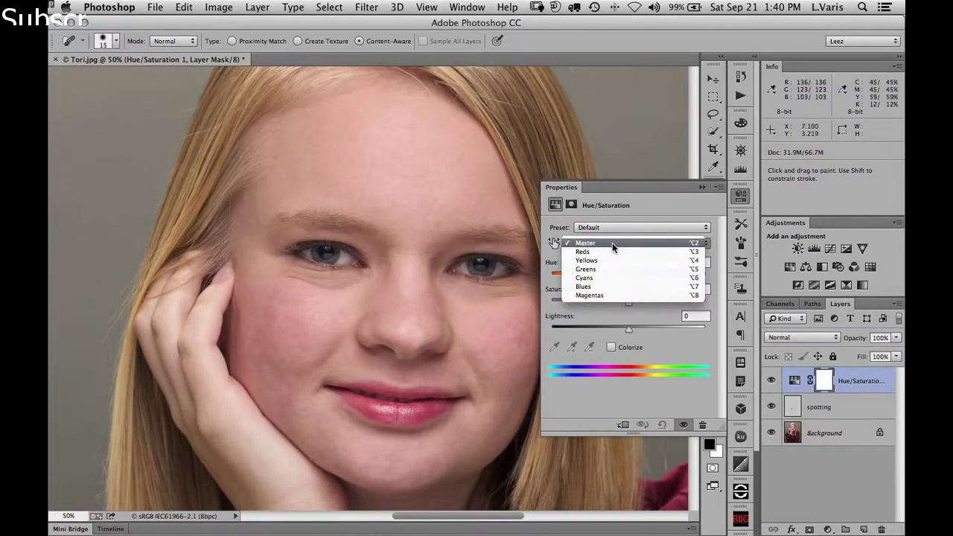
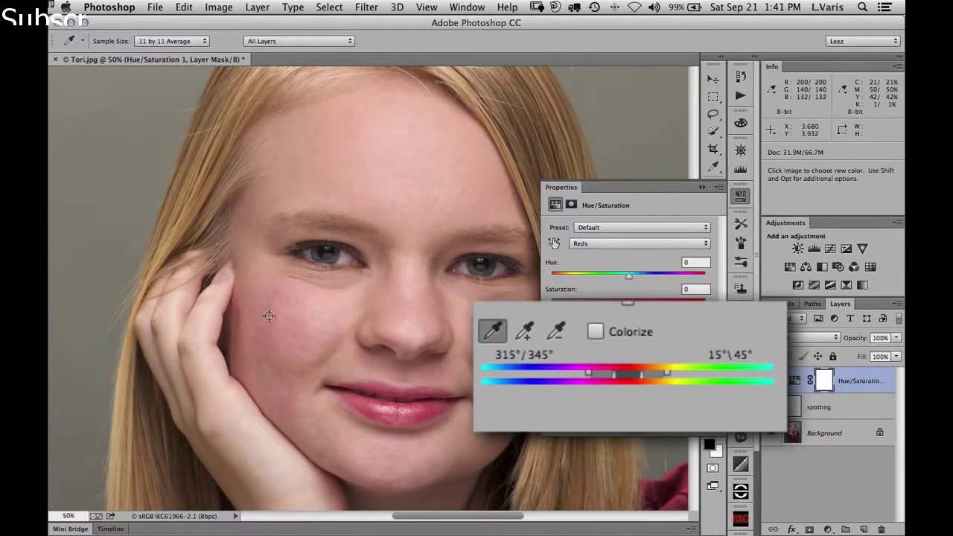
Center the Reds range on the pink cheek beside the hand and subtract the paler skin tone of the hand.
left_click(269, 316)
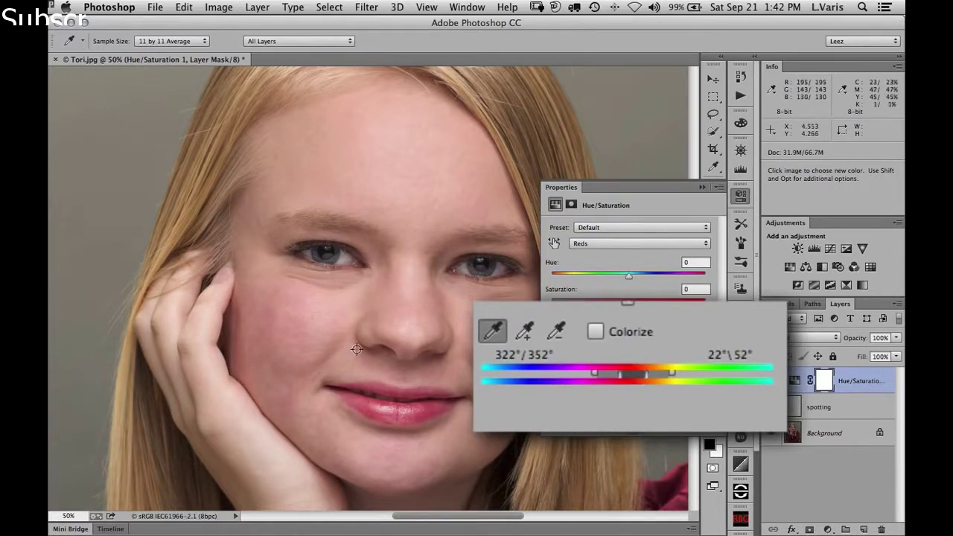
left_click(560, 330)
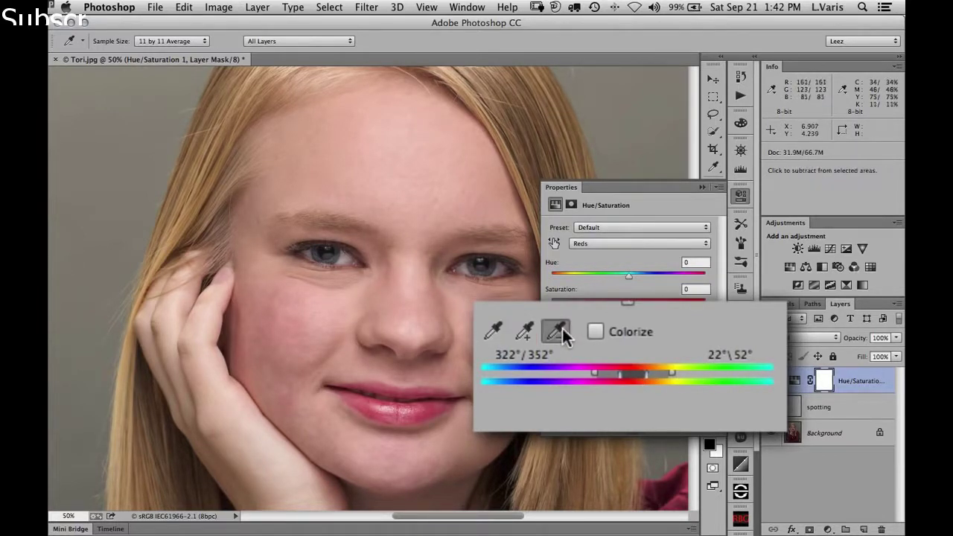
left_click(224, 442)
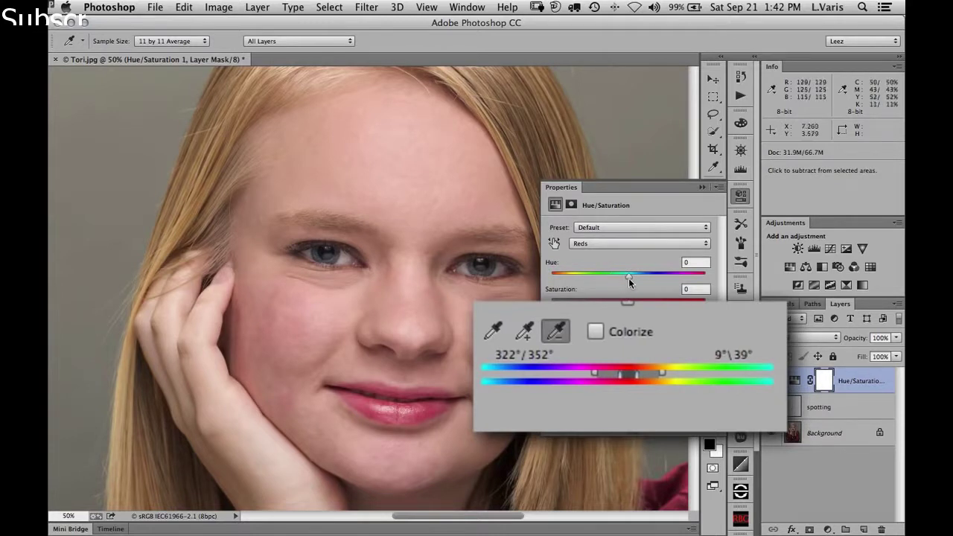
Exaggerate the Reds hue to -180 as a range preview and narrow the range's upper limits to 6° and 24°.
left_click_drag(629, 276, 548, 276)
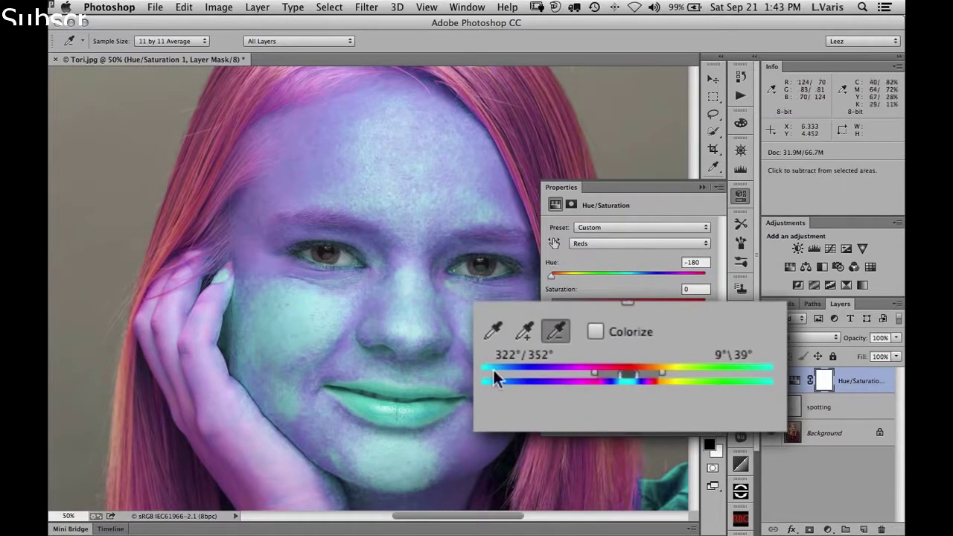
left_click_drag(637, 374, 631, 374)
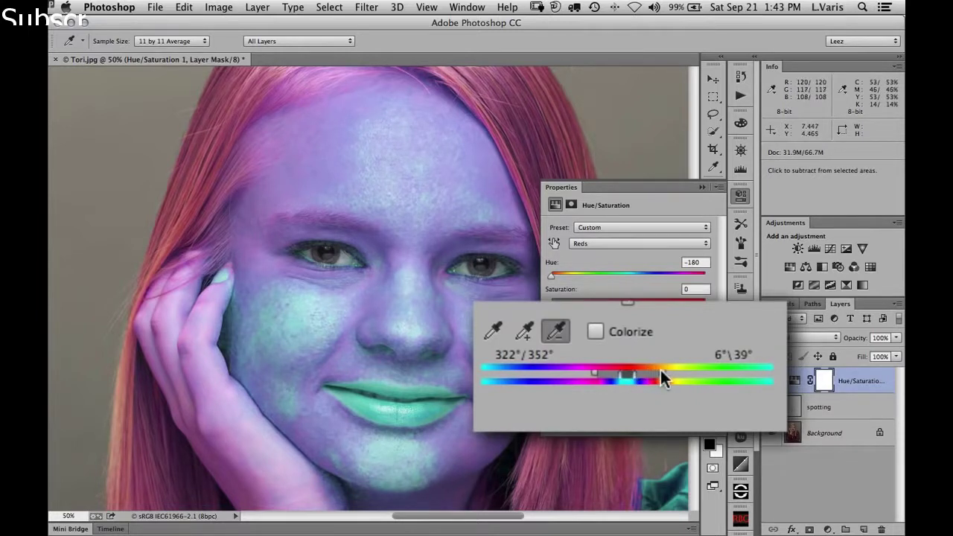
left_click_drag(661, 371, 647, 371)
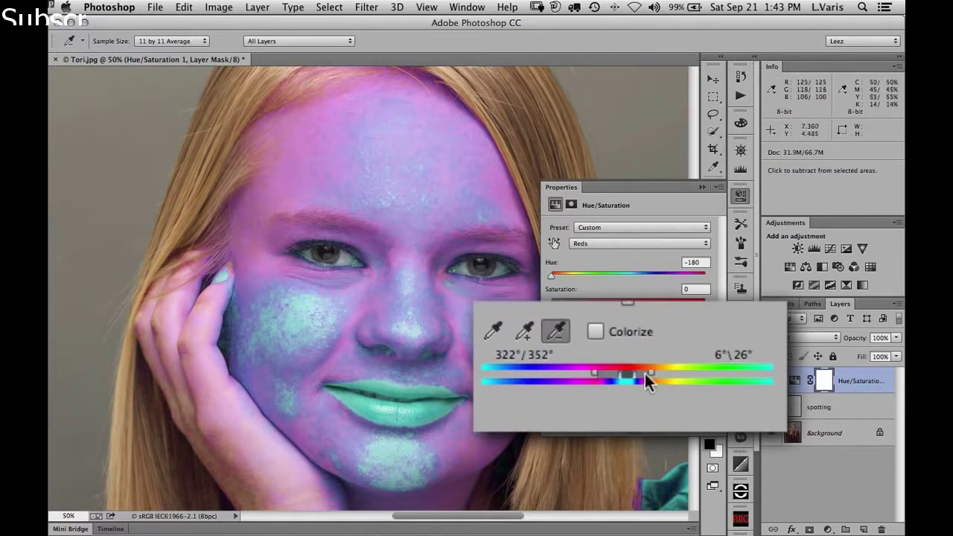
left_click_drag(652, 368, 646, 369)
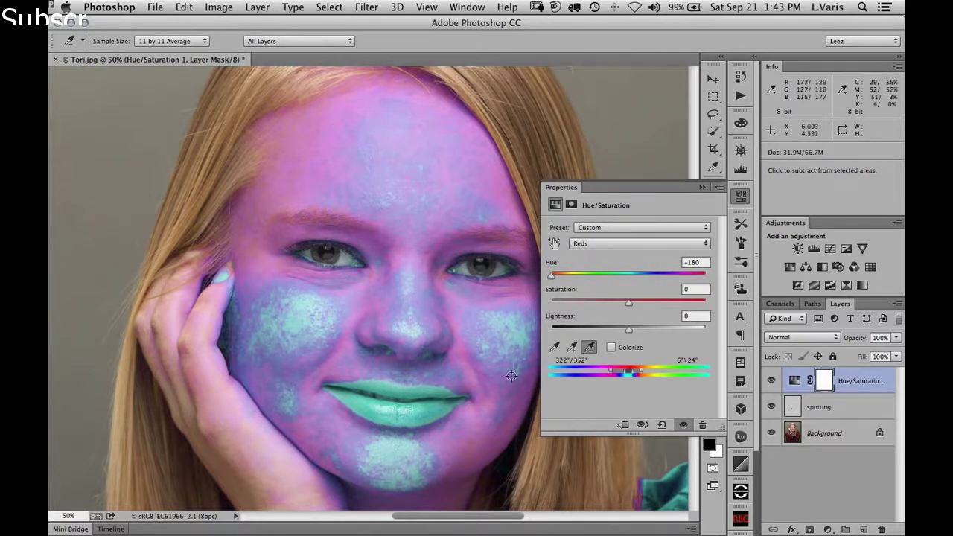
Replace the exaggerated Reds hue with a subtle shift of +13 to take the pink out of the cheeks.
left_click_drag(552, 275, 628, 276)
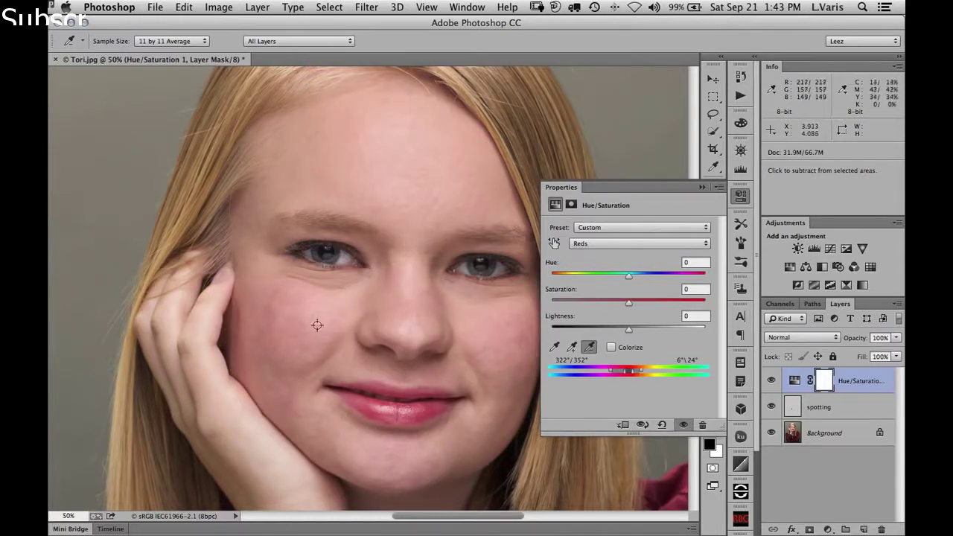
left_click_drag(629, 276, 634, 278)
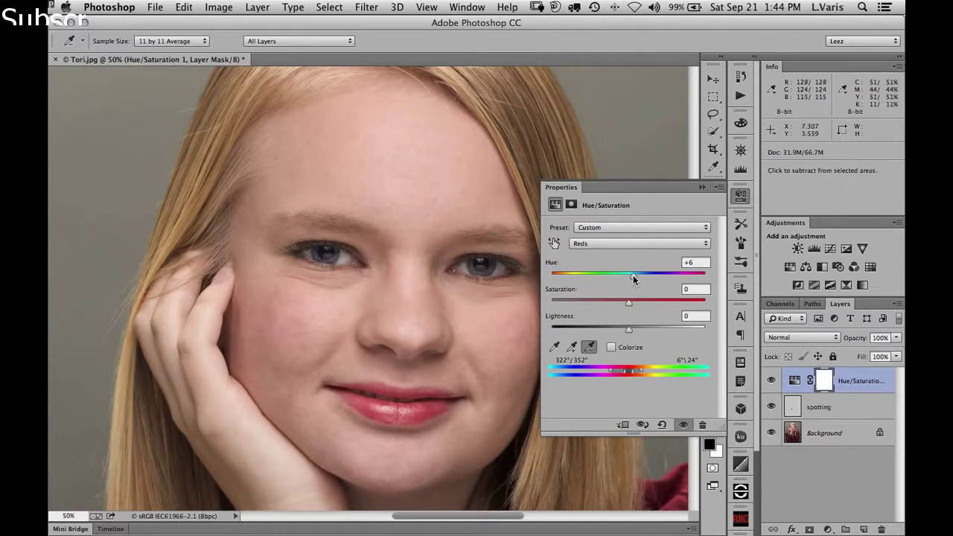
left_click_drag(633, 277, 635, 277)
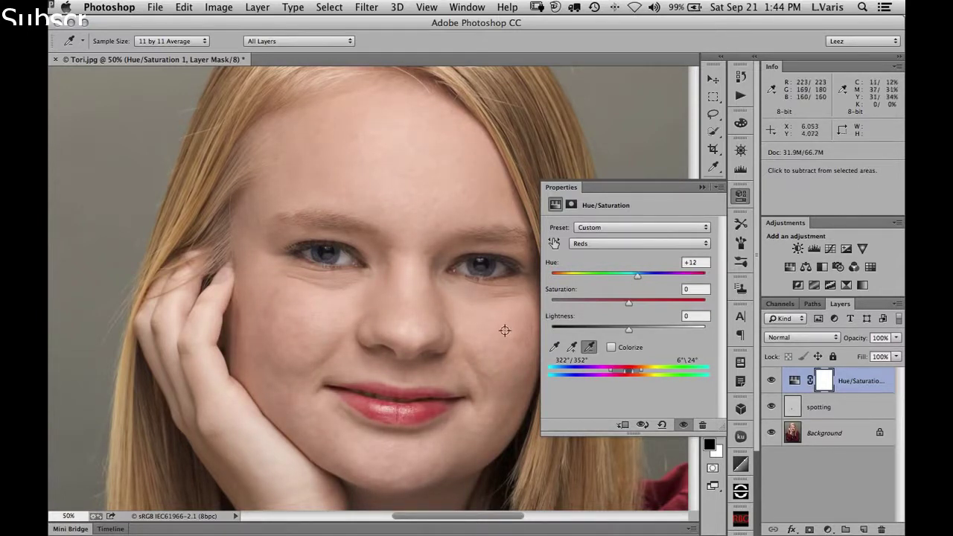
left_click_drag(492, 330, 469, 324)
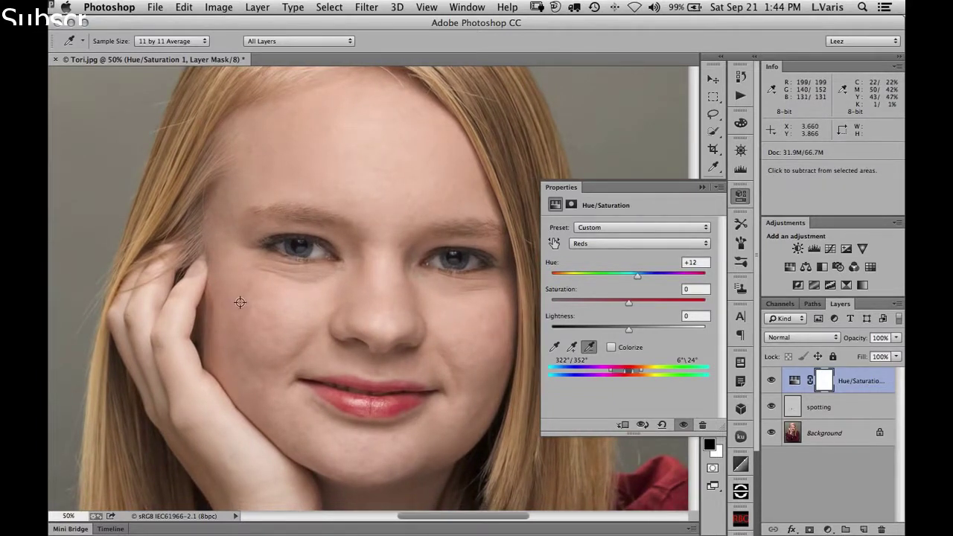
left_click(638, 275)
Set the Reds lightness to +17 to brighten the blotchy cheek areas.
left_click(629, 329)
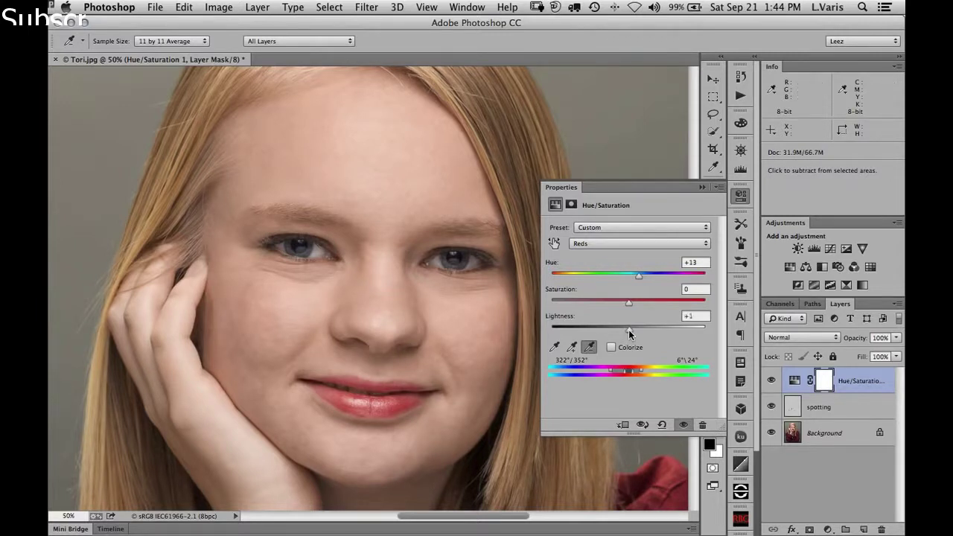
left_click_drag(628, 329, 666, 330)
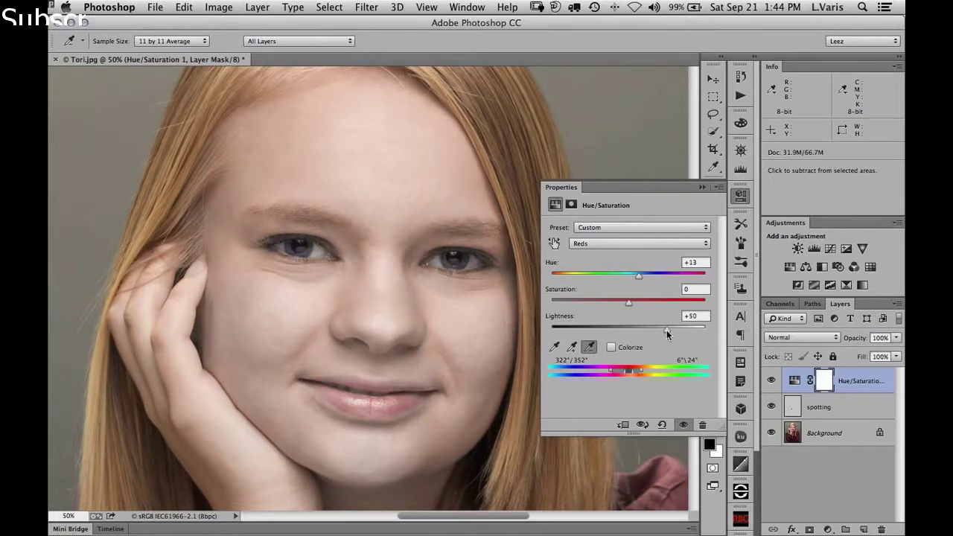
left_click_drag(667, 329, 642, 329)
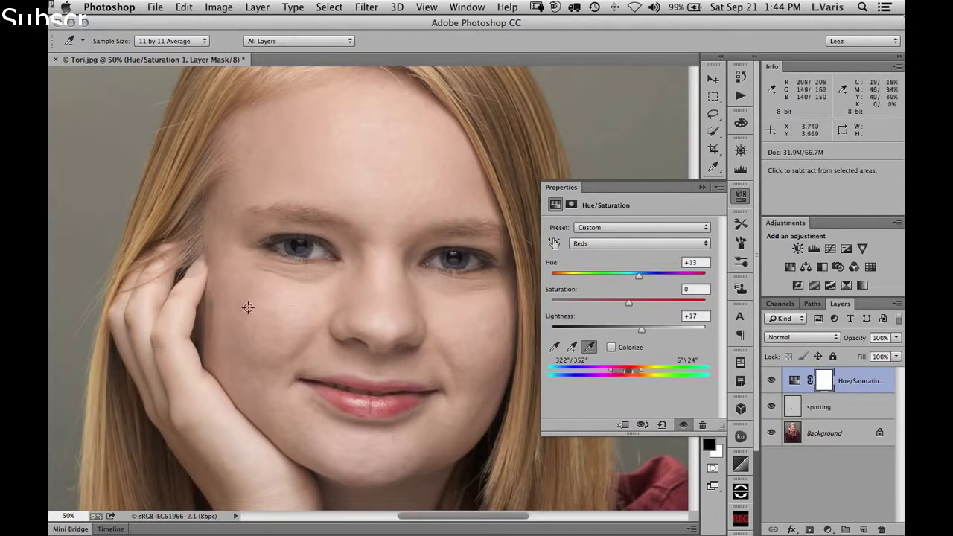
Compare the portrait with and without the Hue/Saturation adjustment by toggling the layer's visibility.
left_click(684, 426)
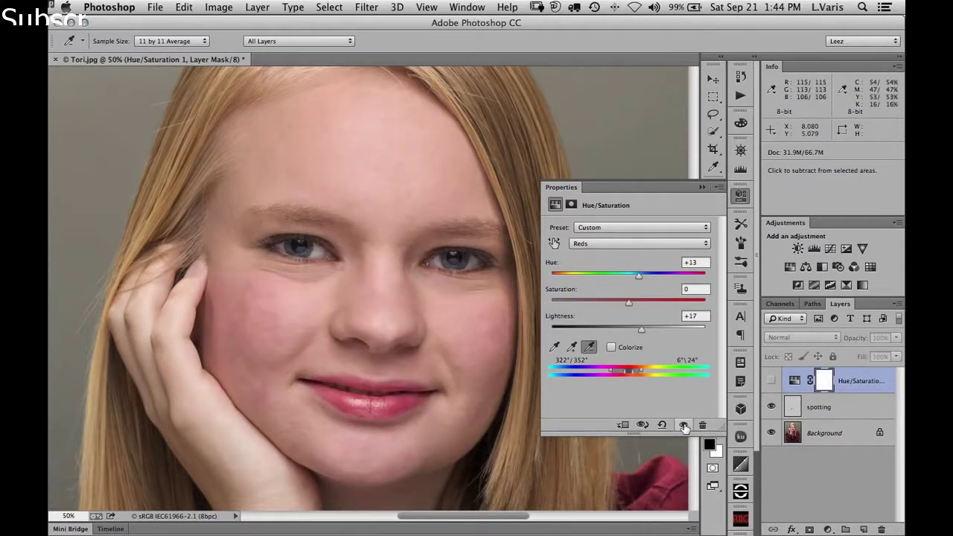
left_click(684, 426)
left_click(684, 426)
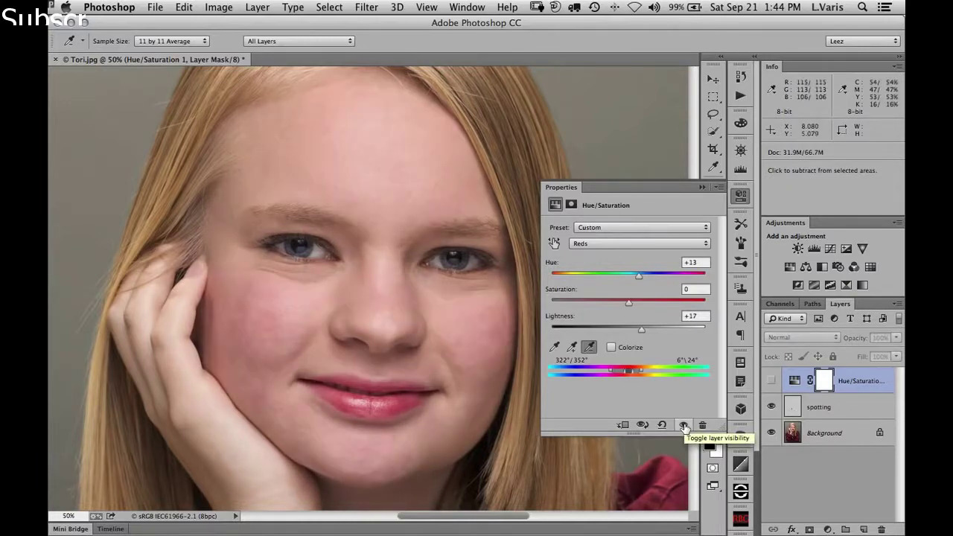
left_click(683, 426)
left_click(683, 426)
left_click(684, 426)
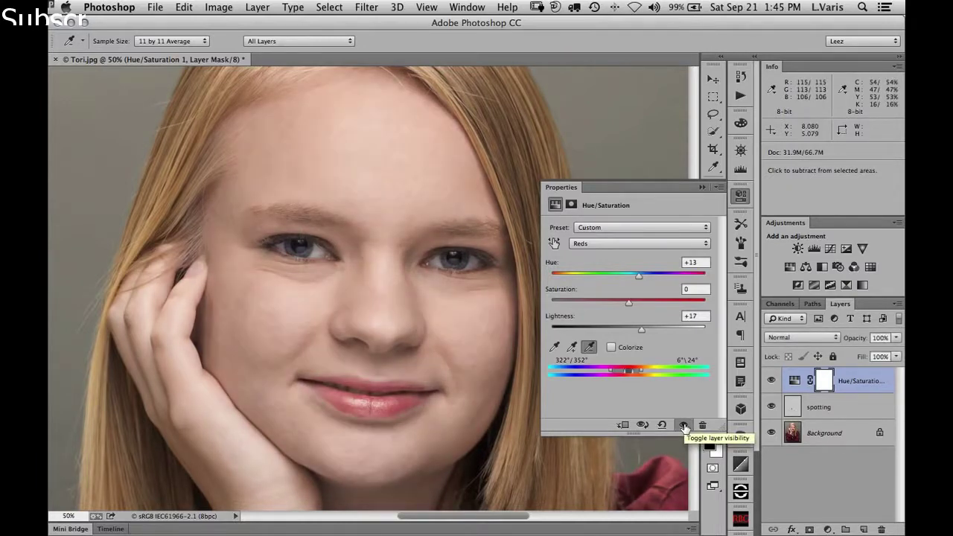
left_click(684, 426)
left_click(684, 427)
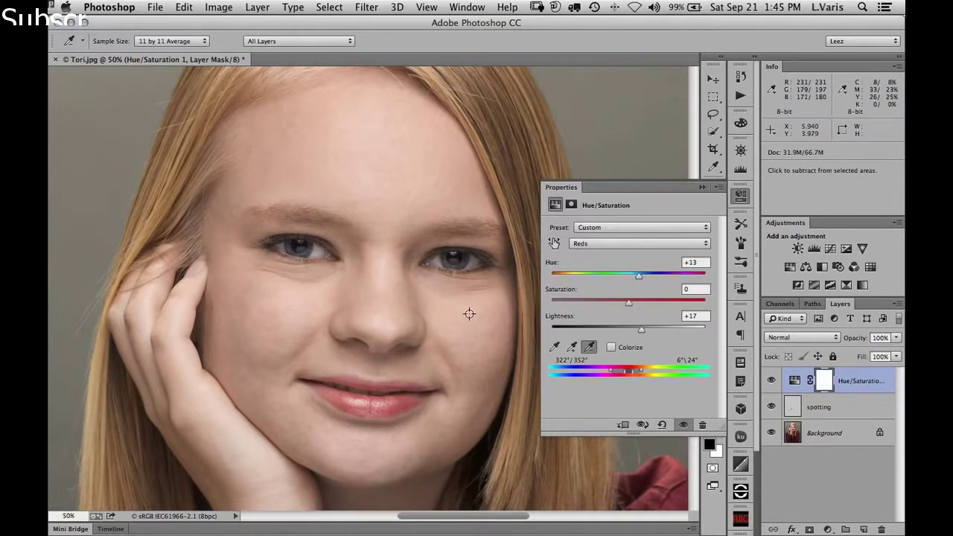
Set the Reds saturation to +17 and check the skin tones across the face, neck and hand.
left_click_drag(626, 302, 637, 302)
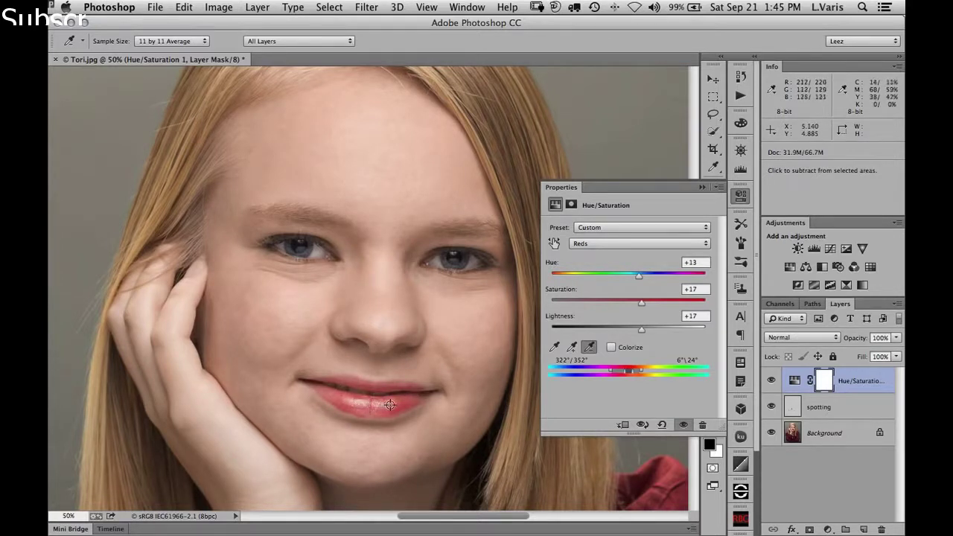
left_click_drag(430, 496, 353, 333)
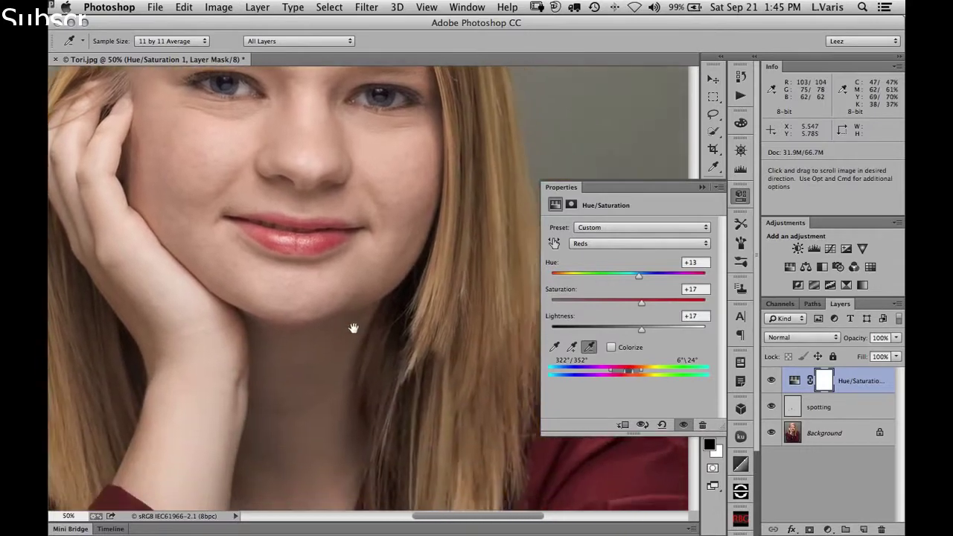
left_click_drag(605, 530, 513, 397)
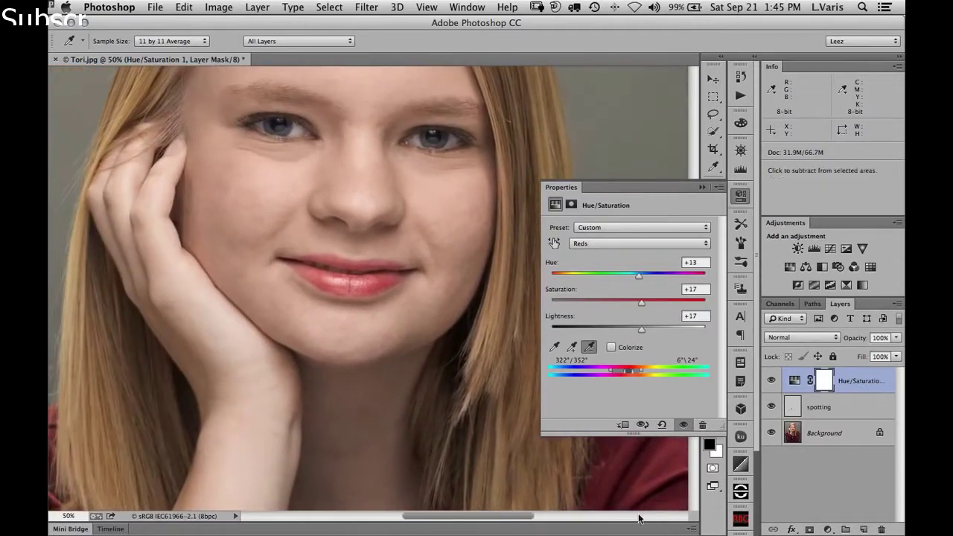
left_click_drag(462, 347, 487, 432)
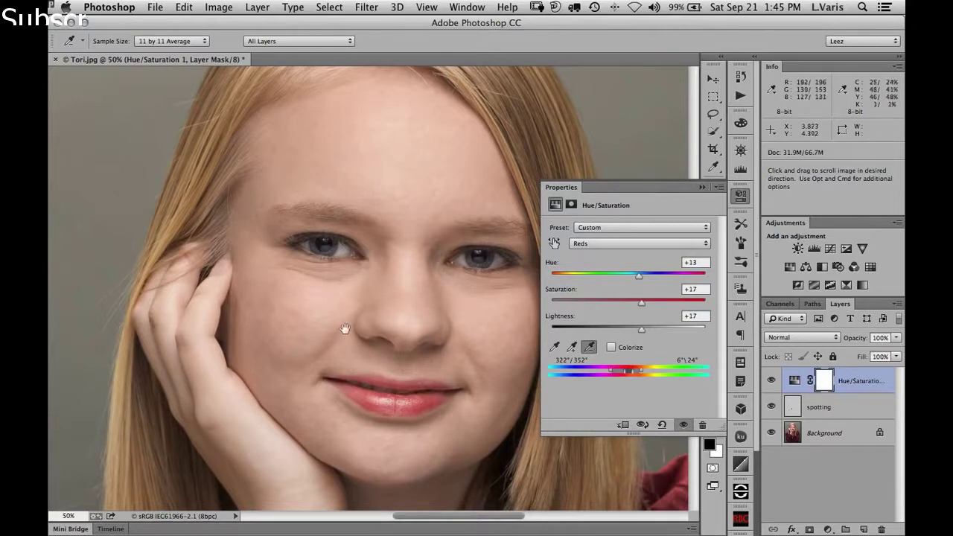
left_click_drag(289, 400, 215, 221)
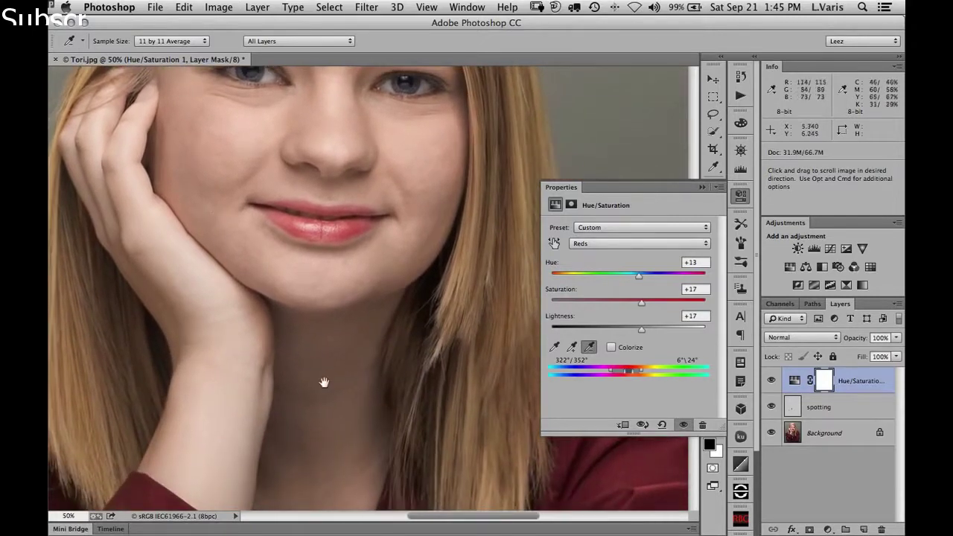
left_click_drag(340, 279, 351, 405)
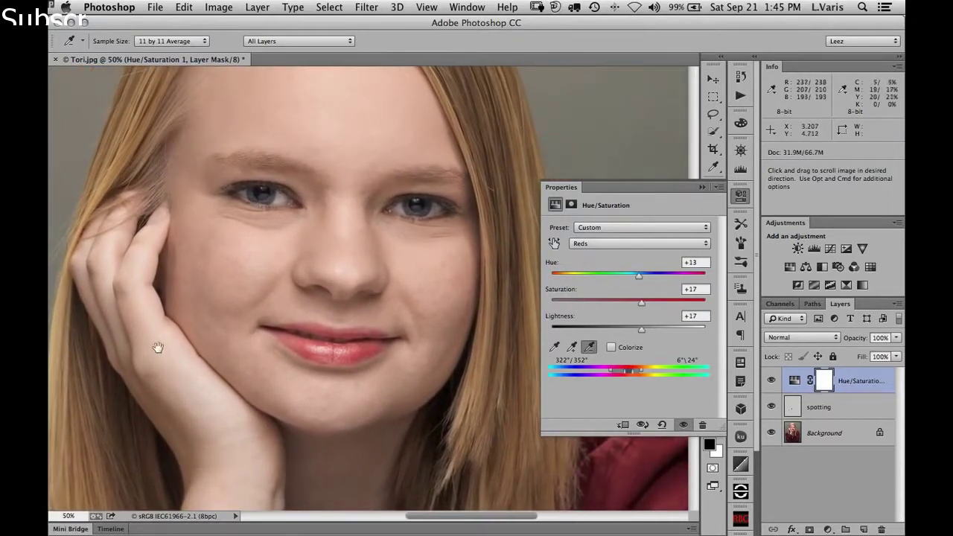
left_click_drag(254, 396, 271, 432)
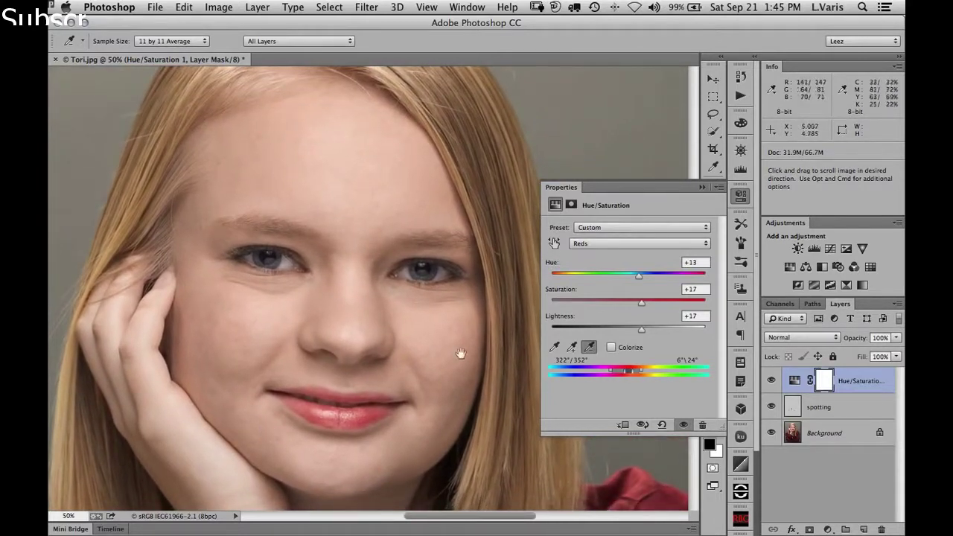
Collapse the adjustment's settings and invert the Hue/Saturation layer mask to black.
left_click(702, 187)
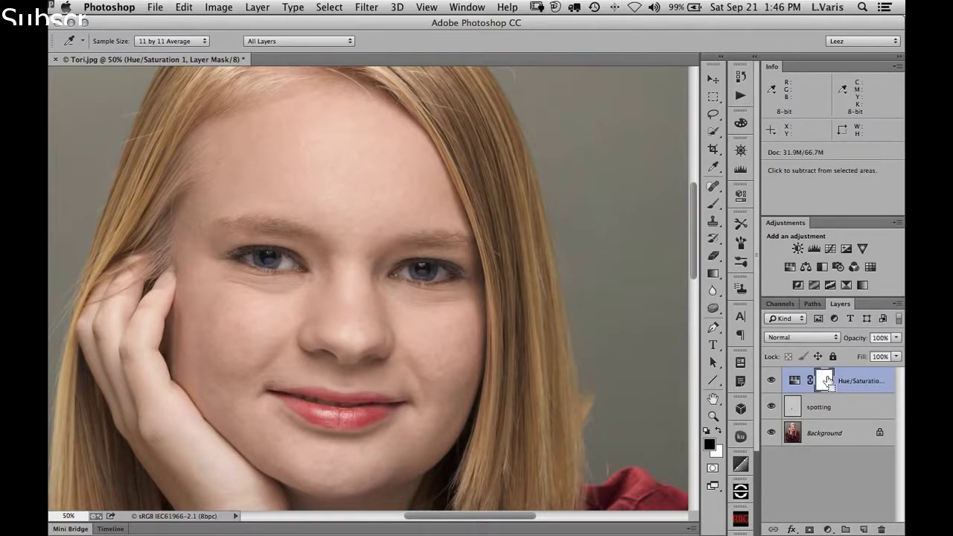
left_click(219, 9)
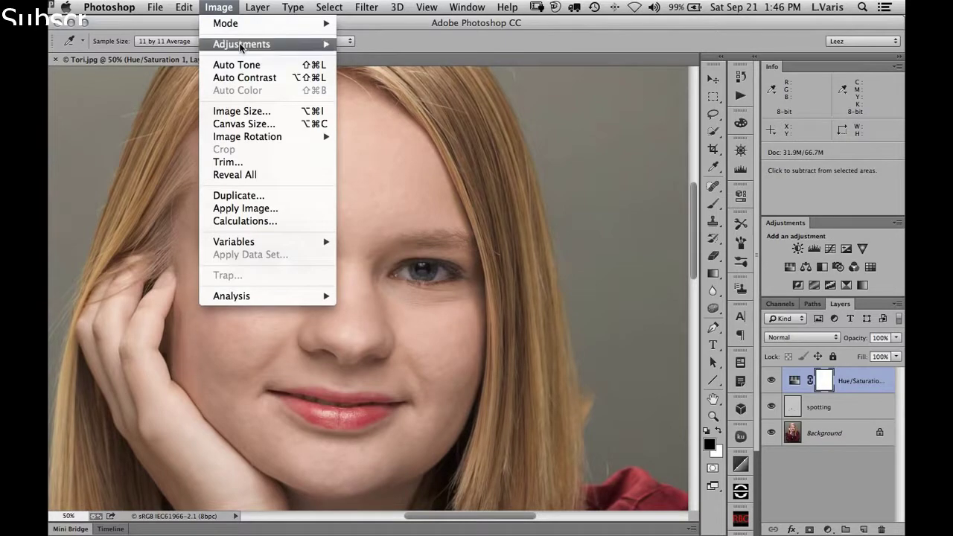
mouse_move(237, 44)
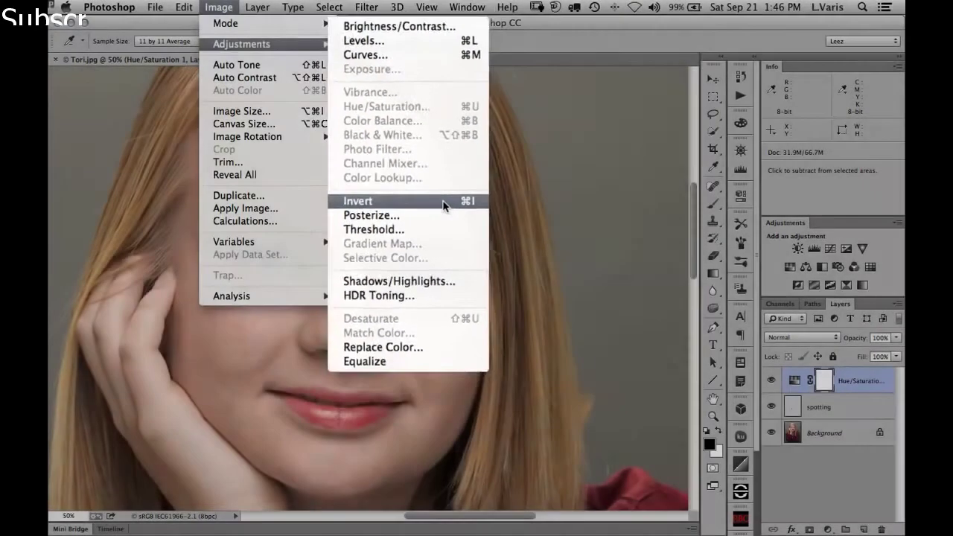
left_click(452, 230)
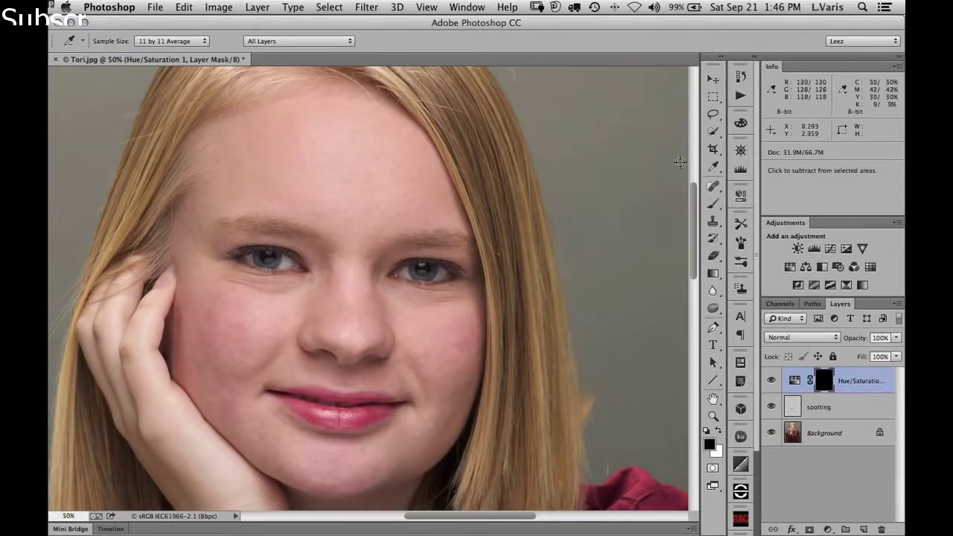
Paint white over the facial skin on the Hue/Saturation mask with a soft 175 px brush, avoiding the eyes and lips.
left_click(714, 206)
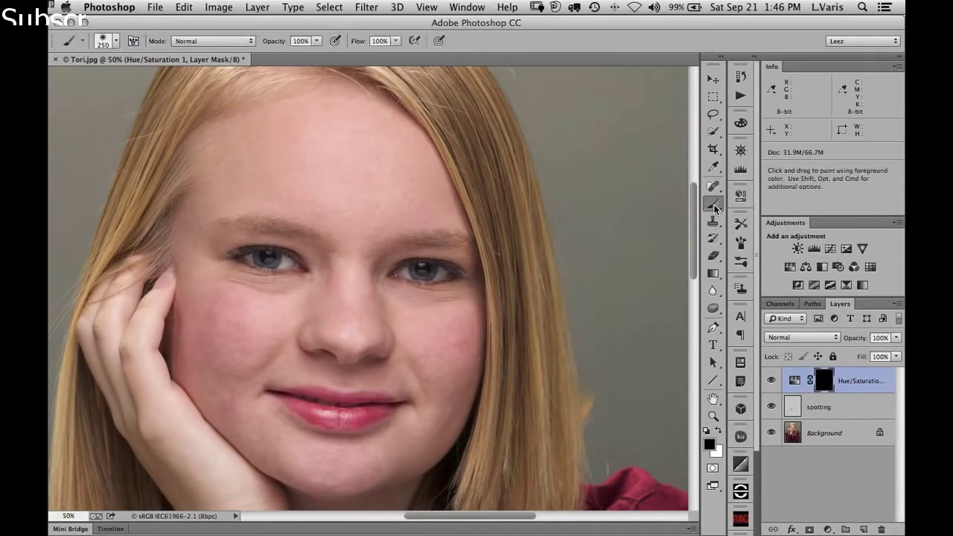
key("x")
mouse_move(323, 174)
left_mouse_down()
mouse_move(339, 158)
mouse_move(259, 148)
mouse_move(312, 152)
left_mouse_up()
key("bracketleft")
key("bracketleft")
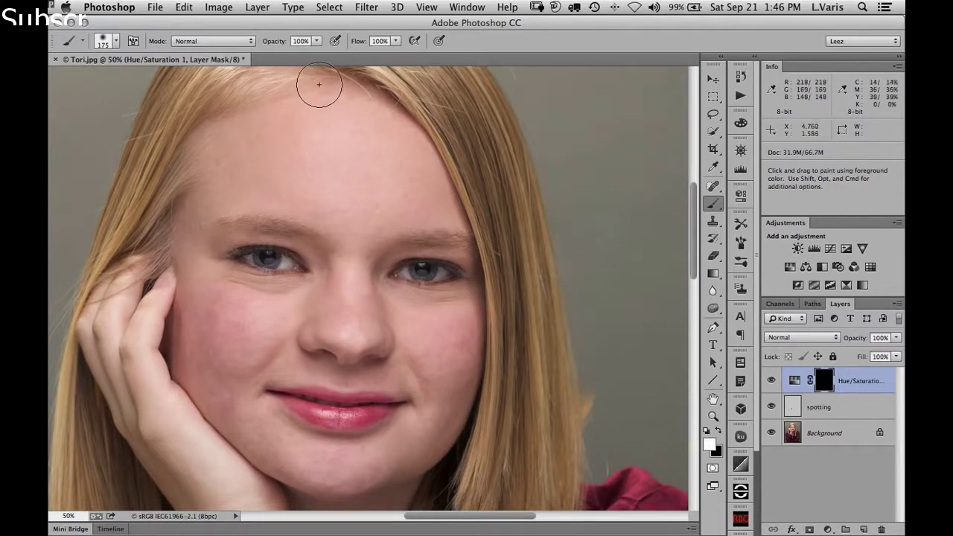
mouse_move(343, 114)
left_mouse_down()
mouse_move(228, 156)
mouse_move(280, 138)
mouse_move(235, 151)
mouse_move(225, 193)
mouse_move(213, 202)
mouse_move(244, 190)
mouse_move(337, 205)
mouse_move(284, 176)
mouse_move(363, 166)
mouse_move(339, 110)
mouse_move(377, 119)
mouse_move(415, 192)
mouse_move(398, 167)
mouse_move(416, 174)
mouse_move(428, 196)
mouse_move(352, 231)
mouse_move(349, 206)
mouse_move(318, 197)
mouse_move(359, 229)
mouse_move(343, 281)
mouse_move(336, 269)
mouse_move(342, 290)
mouse_move(269, 299)
mouse_move(208, 283)
mouse_move(220, 361)
mouse_move(220, 311)
mouse_move(209, 331)
mouse_move(205, 324)
mouse_move(190, 337)
mouse_move(196, 372)
mouse_move(217, 376)
mouse_move(262, 320)
mouse_move(244, 360)
mouse_move(277, 342)
mouse_move(239, 390)
mouse_move(247, 419)
mouse_move(270, 444)
mouse_move(243, 408)
mouse_move(324, 462)
mouse_move(370, 458)
mouse_move(438, 408)
mouse_move(447, 360)
mouse_move(427, 350)
mouse_move(460, 341)
mouse_move(456, 315)
mouse_move(349, 310)
mouse_move(341, 333)
mouse_move(355, 327)
mouse_move(313, 329)
mouse_move(347, 355)
mouse_move(374, 354)
mouse_move(293, 352)
mouse_move(410, 368)
mouse_move(425, 393)
mouse_move(443, 368)
mouse_move(452, 339)
mouse_move(305, 341)
mouse_move(345, 365)
mouse_move(409, 366)
mouse_move(438, 144)
left_mouse_up()
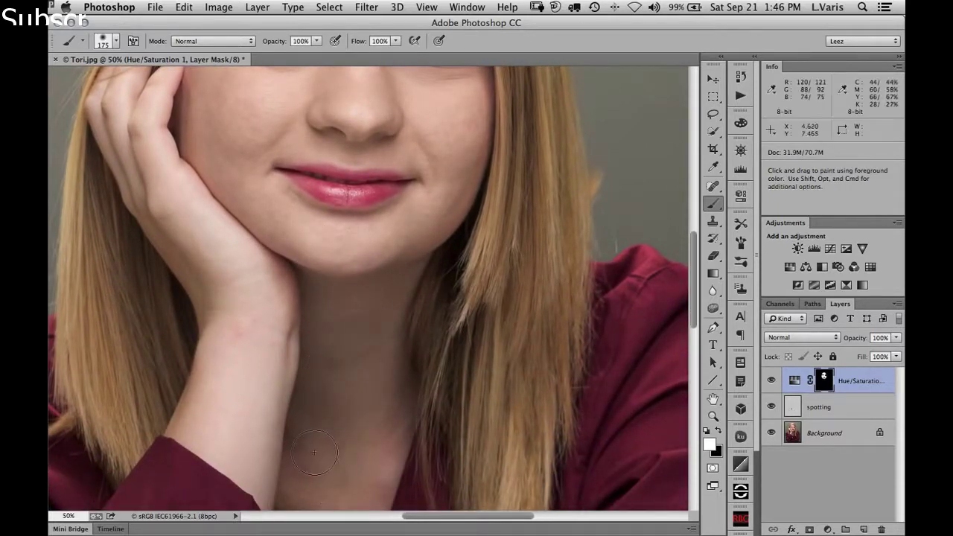
Paint the neck and upper chest back out of the Hue/Saturation mask with black.
scroll(362, 323, "down", 5)
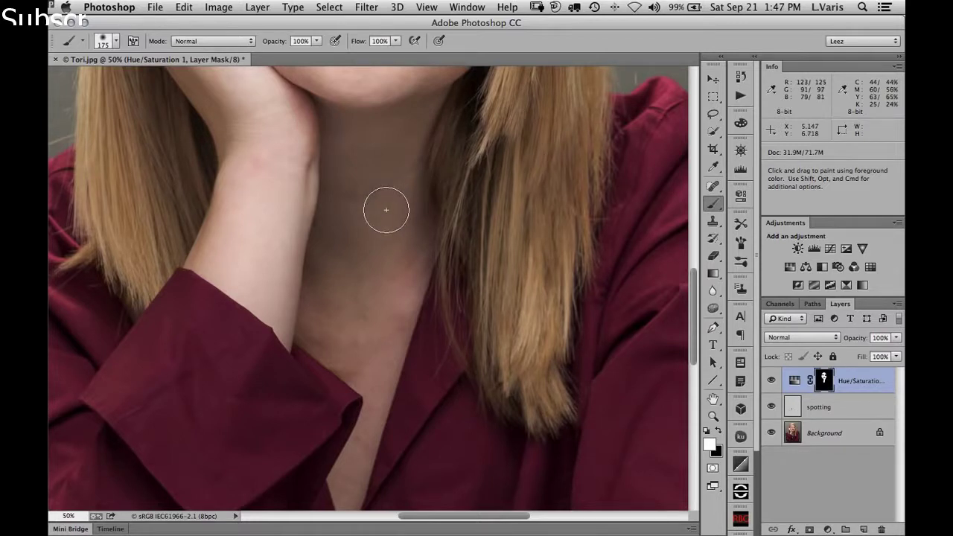
key("x")
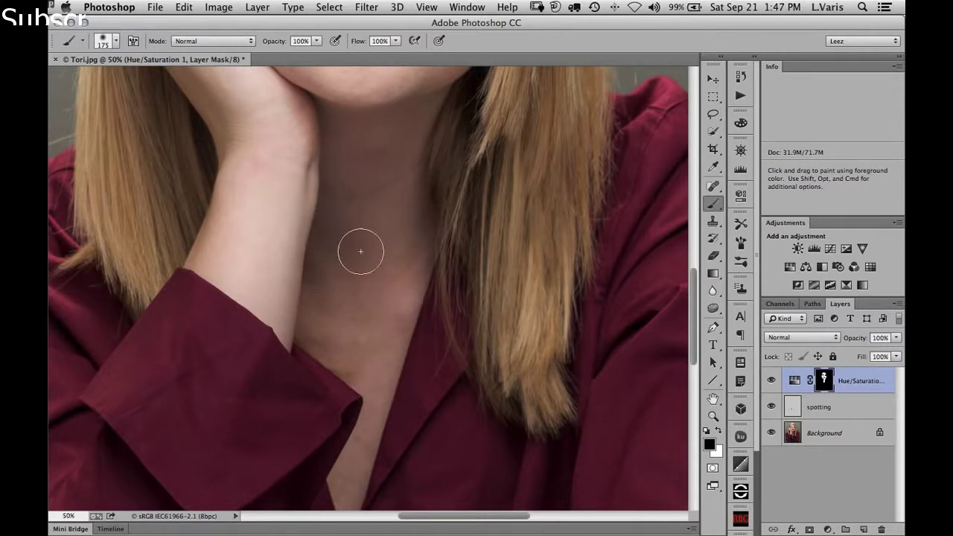
left_click_drag(395, 201, 364, 492)
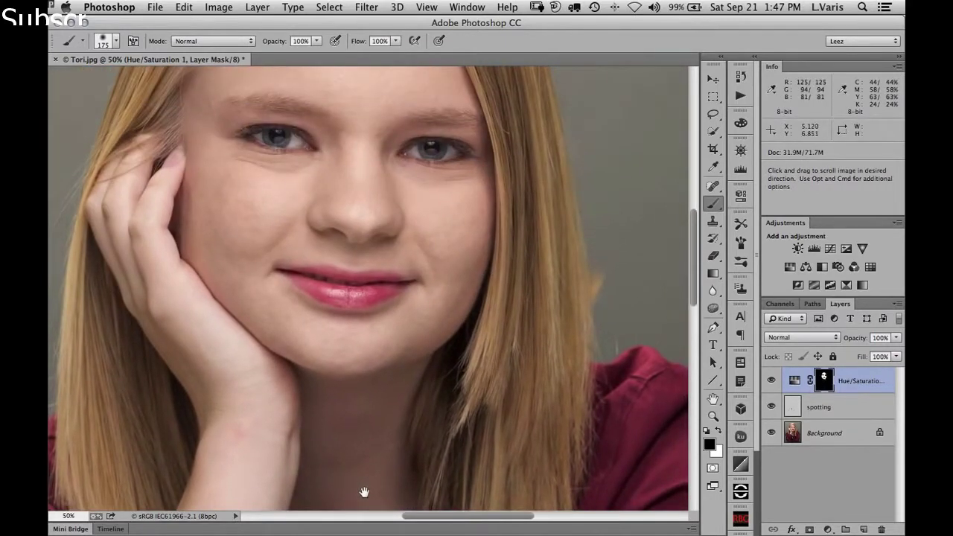
left_click_drag(394, 419, 369, 501)
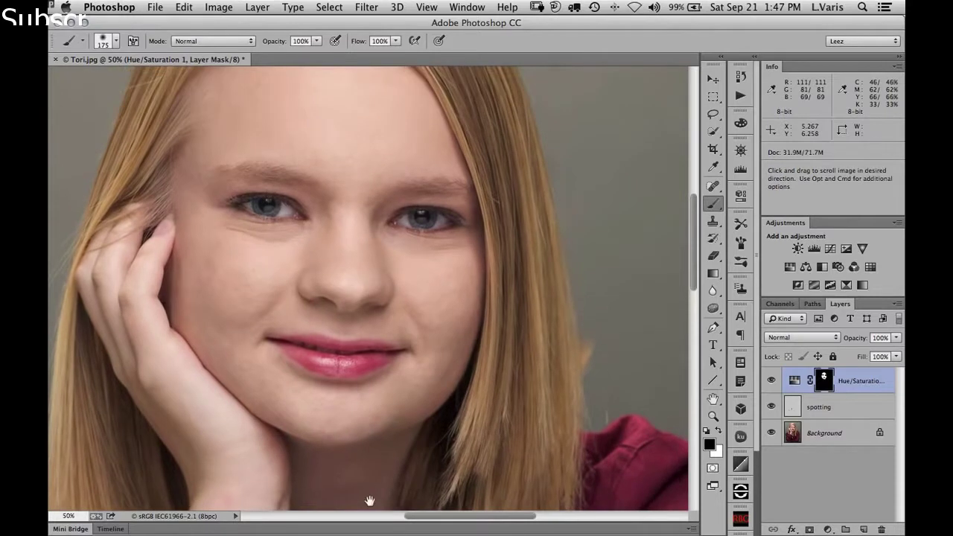
left_click_drag(514, 291, 532, 341)
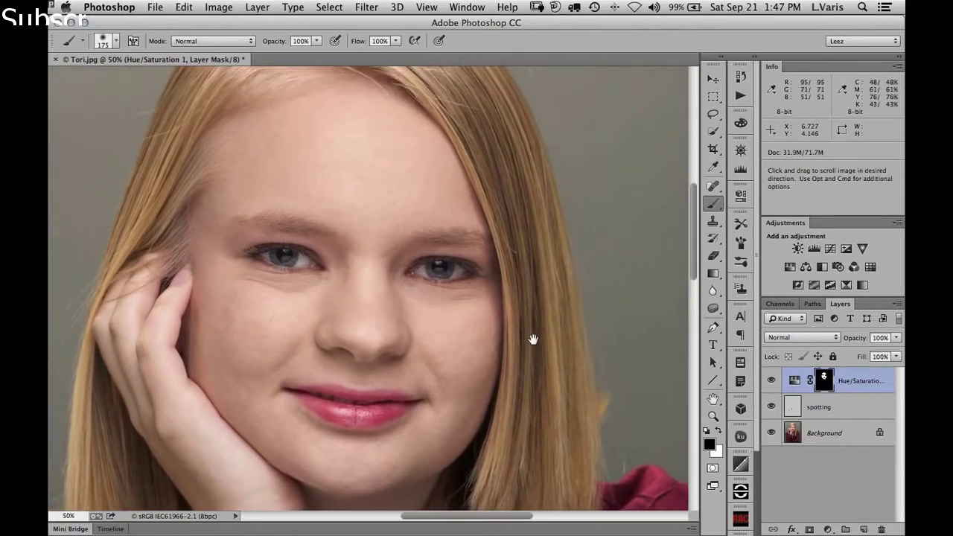
View the Hue/Saturation mask on its own and fill the gray patches inside the face with white, then return to the image.
left_click(823, 381, "alt")
mouse_move(410, 333)
left_mouse_down()
mouse_move(430, 341)
mouse_move(394, 333)
mouse_move(434, 342)
mouse_move(427, 327)
mouse_move(444, 355)
mouse_move(411, 336)
left_mouse_up()
key("x")
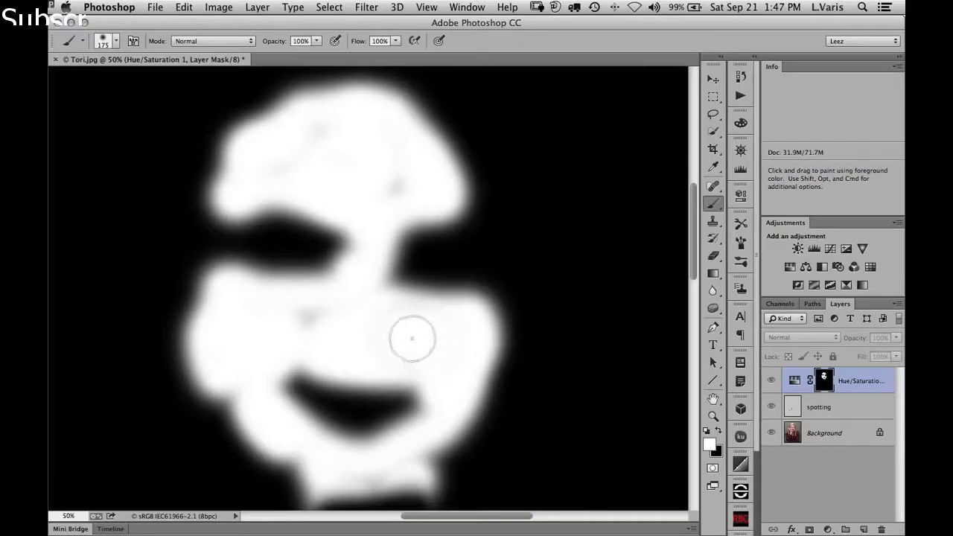
mouse_move(362, 268)
left_mouse_down()
mouse_move(385, 181)
mouse_move(345, 149)
mouse_move(279, 156)
left_mouse_up()
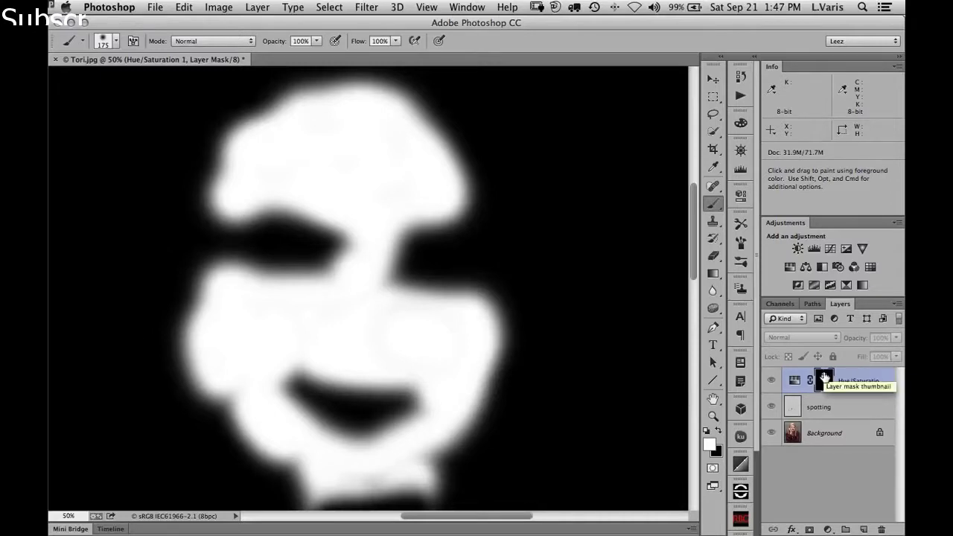
left_click(824, 379, "alt")
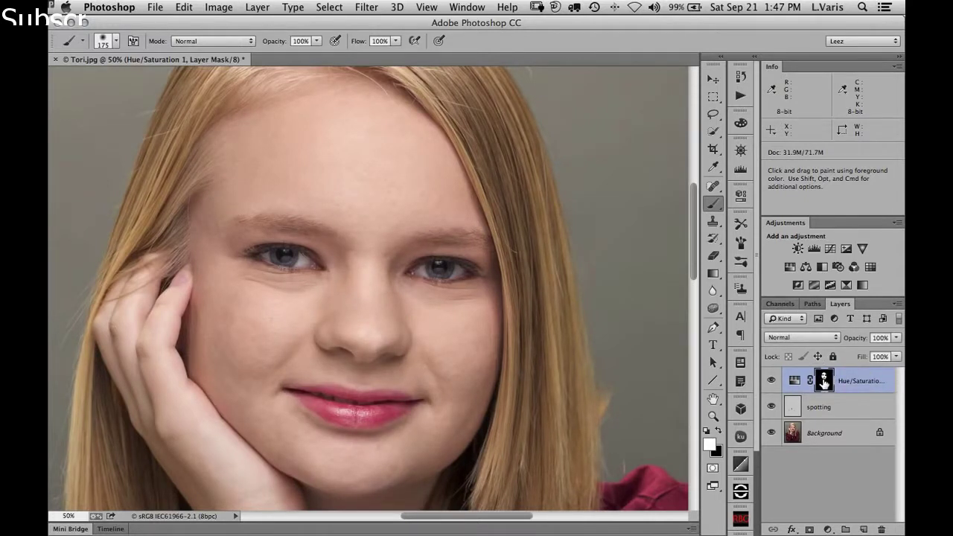
Show the Hue/Saturation mask as a red overlay on the portrait and enlarge the view of the face to 66.7%.
left_click(781, 304)
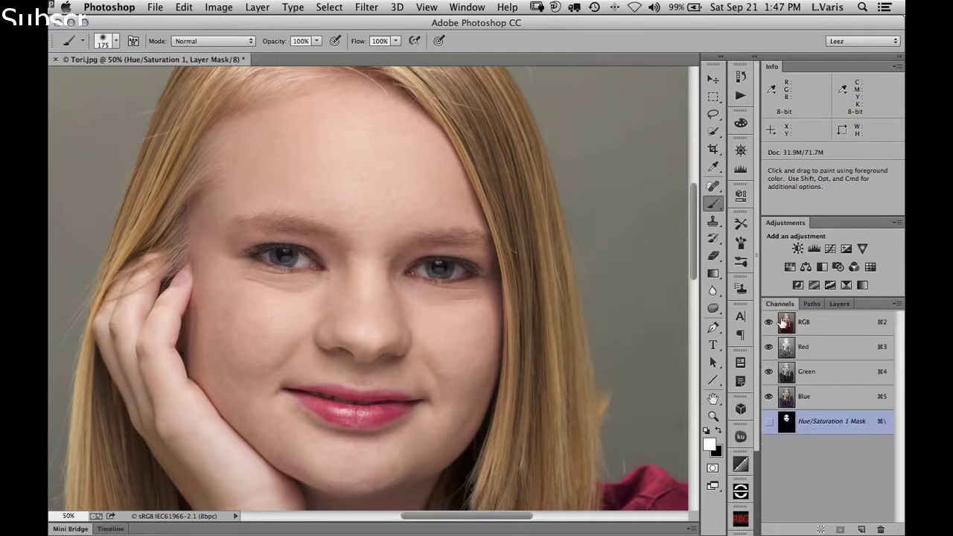
left_click(768, 422)
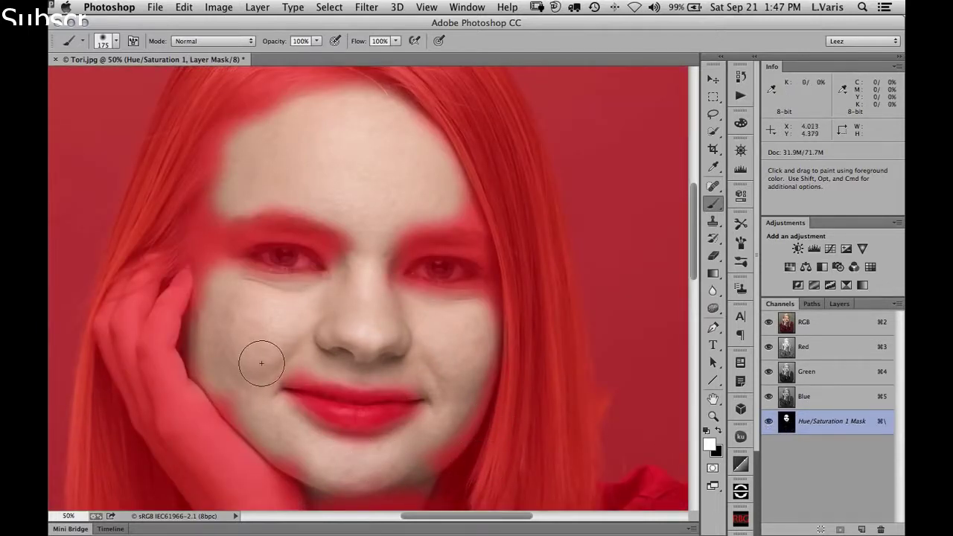
key("z")
left_click(336, 380)
key("b")
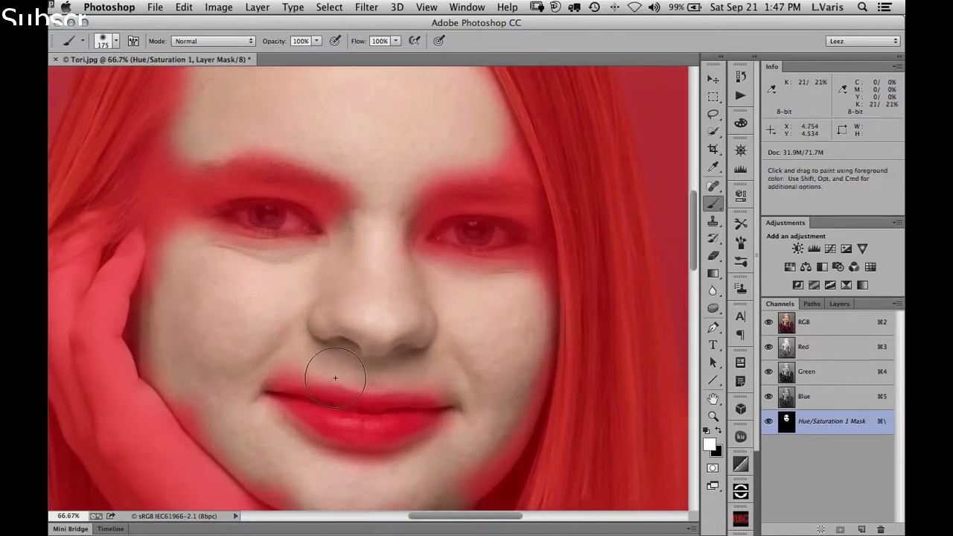
Reduce the brush size to 50 and paint white on the mask right up to the edges of the lips.
key("bracketleft")
key("bracketleft")
key("bracketleft")
key("bracketleft")
key("bracketleft")
key("bracketleft")
key("bracketleft")
key("bracketleft")
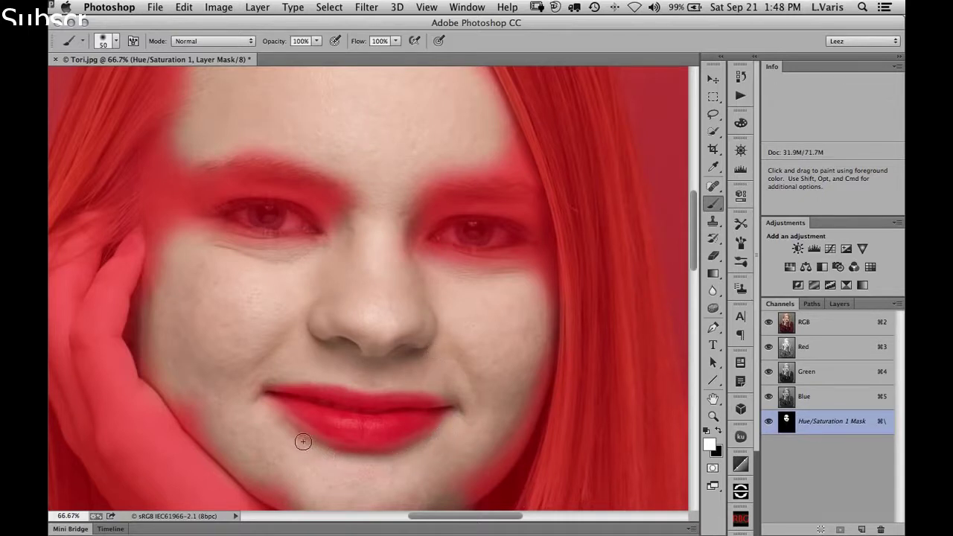
Paint white on the mask along the jawline beside the hand and around the chin up to the hair.
mouse_move(178, 394)
left_mouse_down()
mouse_move(195, 414)
mouse_move(212, 415)
left_mouse_up()
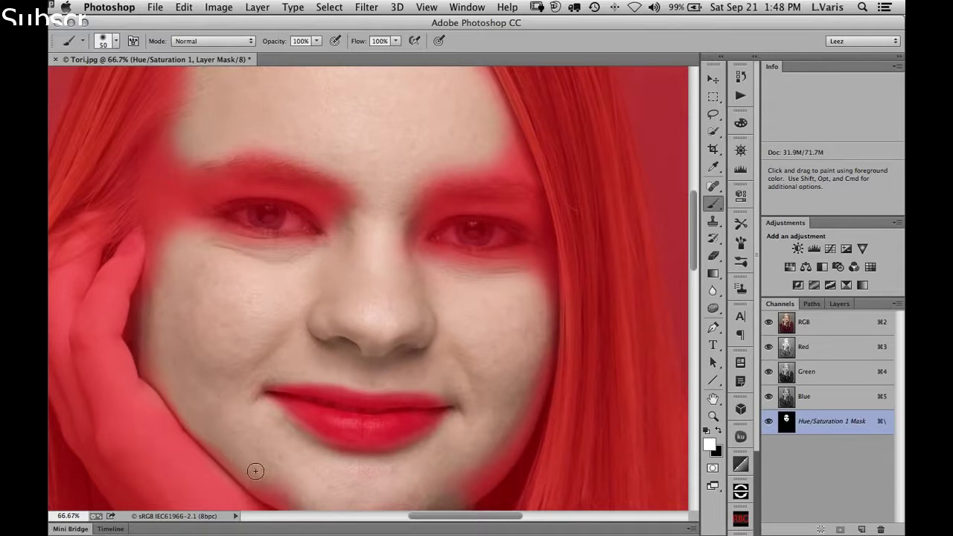
left_click_drag(481, 441, 504, 294)
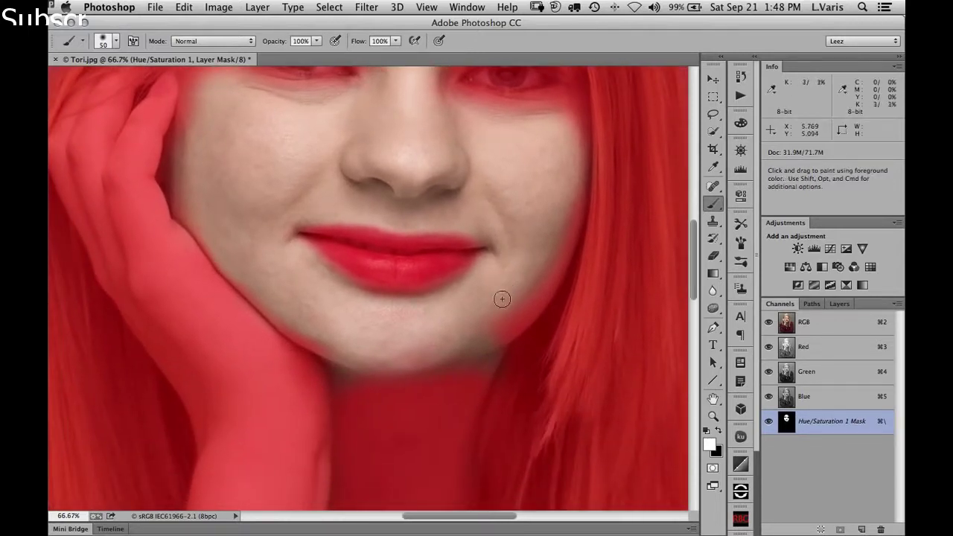
mouse_move(277, 313)
left_mouse_down()
mouse_move(365, 357)
mouse_move(298, 311)
left_mouse_up()
mouse_move(400, 315)
left_mouse_down()
mouse_move(387, 349)
mouse_move(444, 339)
mouse_move(379, 345)
mouse_move(403, 356)
mouse_move(484, 327)
mouse_move(393, 364)
mouse_move(486, 318)
left_mouse_up()
Extend the white mask area with a larger brush over the outer cheek, the temple and the skin around the eyes.
key("bracketright")
key("bracketright")
key("bracketright")
mouse_move(568, 132)
left_mouse_down()
mouse_move(569, 188)
mouse_move(552, 255)
mouse_move(527, 299)
mouse_move(480, 330)
mouse_move(514, 308)
mouse_move(554, 241)
mouse_move(577, 121)
mouse_move(575, 112)
mouse_move(499, 116)
mouse_move(462, 104)
mouse_move(566, 103)
left_mouse_up()
key("space")
left_click_drag(370, 167, 471, 282)
mouse_move(336, 199)
left_mouse_down()
mouse_move(351, 191)
mouse_move(460, 216)
left_mouse_up()
mouse_move(302, 104)
left_mouse_down()
mouse_move(292, 249)
mouse_move(312, 97)
left_mouse_up()
mouse_move(412, 111)
left_mouse_down()
mouse_move(371, 151)
mouse_move(364, 184)
left_mouse_up()
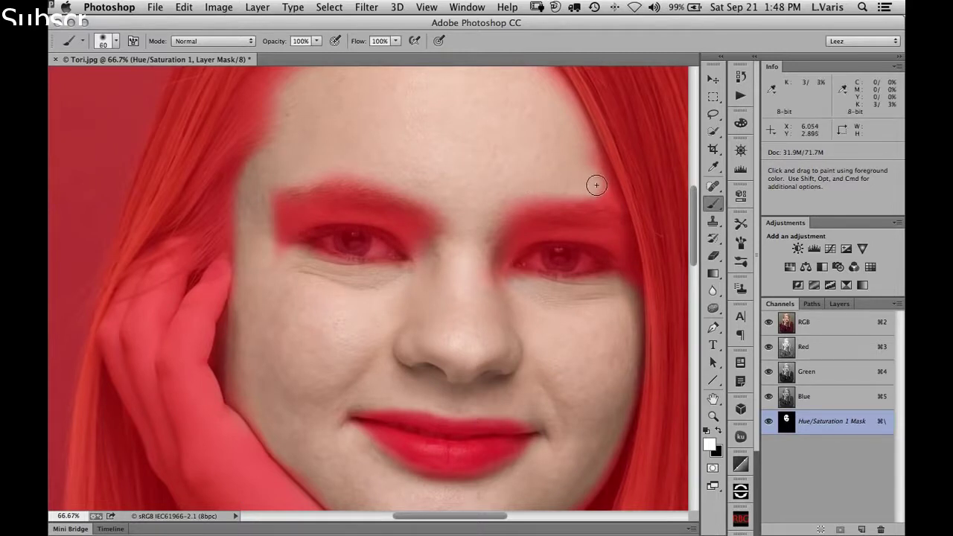
Refine the mask along the forehead hairline with a 45 px brush and soften the temple beside the eye at 30% opacity.
left_click_drag(607, 187, 592, 188, "ctrl+alt")
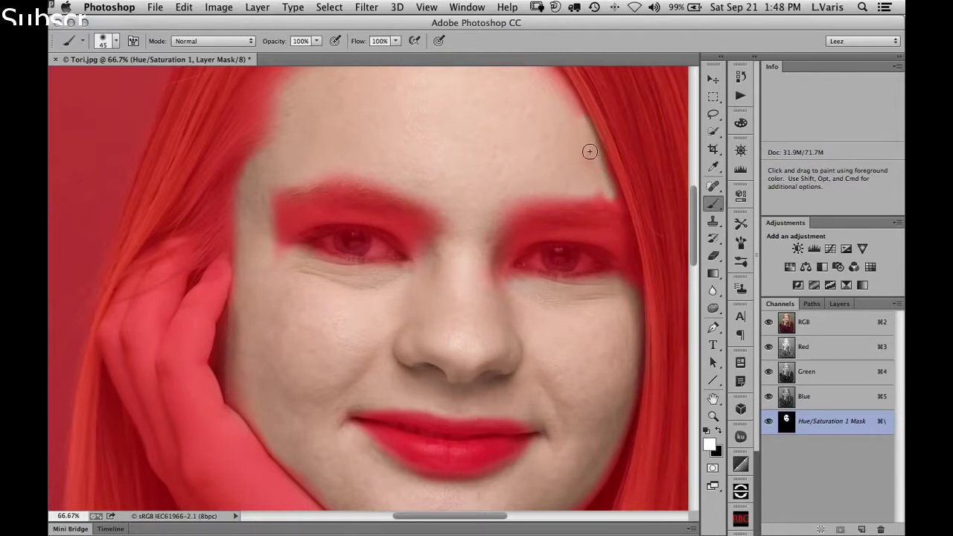
scroll(566, 163, "up", 5)
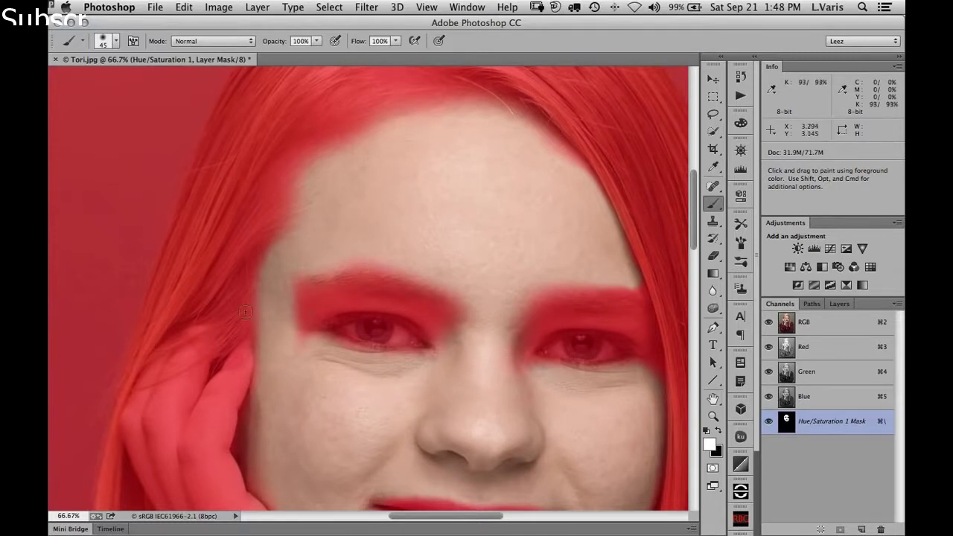
key("3")
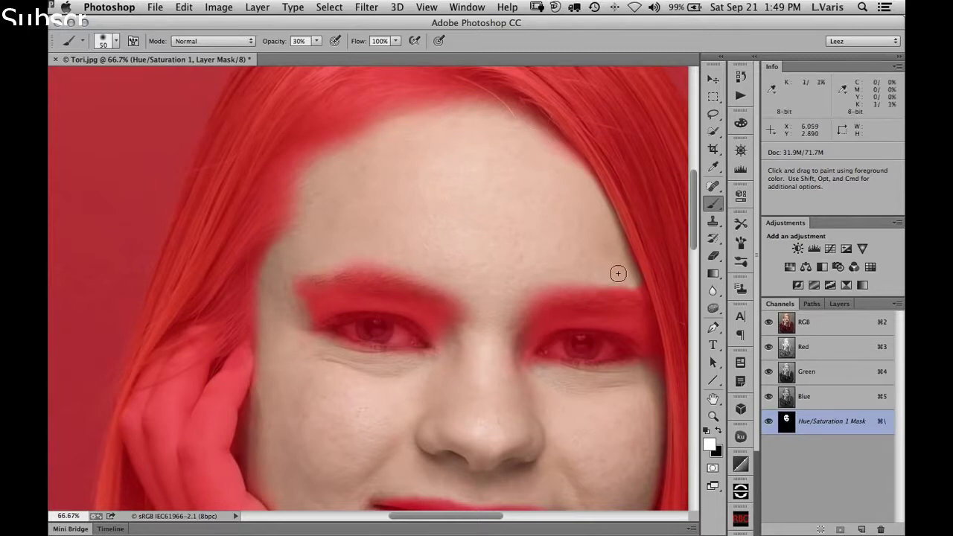
Soften the mask edges along the hair, jaw, chin and hand with black at 30% opacity and brush size 70.
key("x")
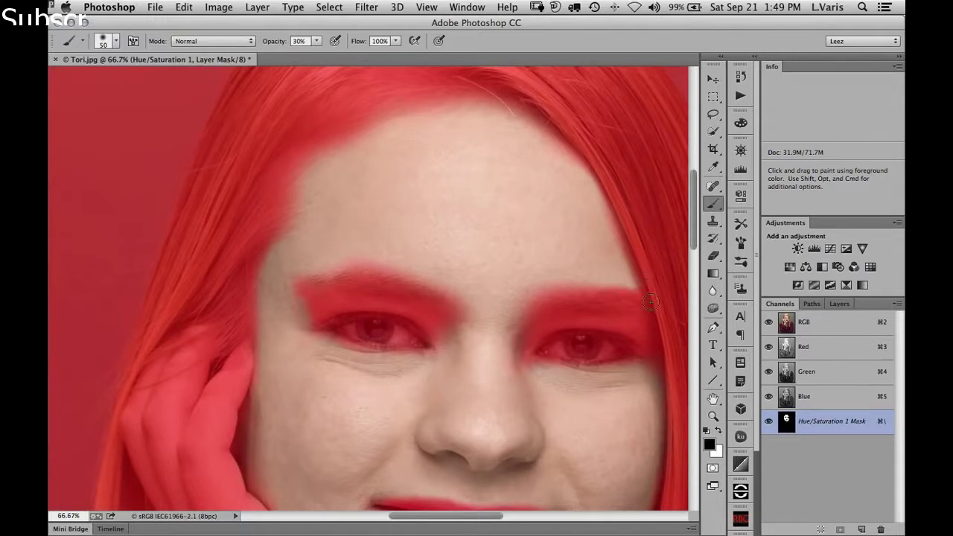
key("space")
left_click_drag(589, 449, 490, 264)
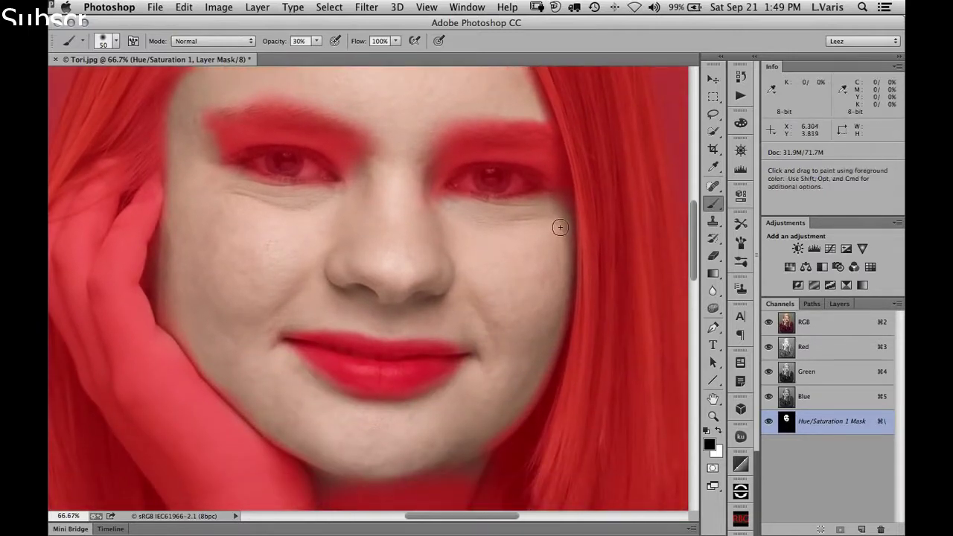
key("bracketright")
key("bracketright")
mouse_move(565, 205)
left_mouse_down()
mouse_move(567, 383)
mouse_move(587, 229)
mouse_move(552, 340)
mouse_move(477, 440)
left_mouse_up()
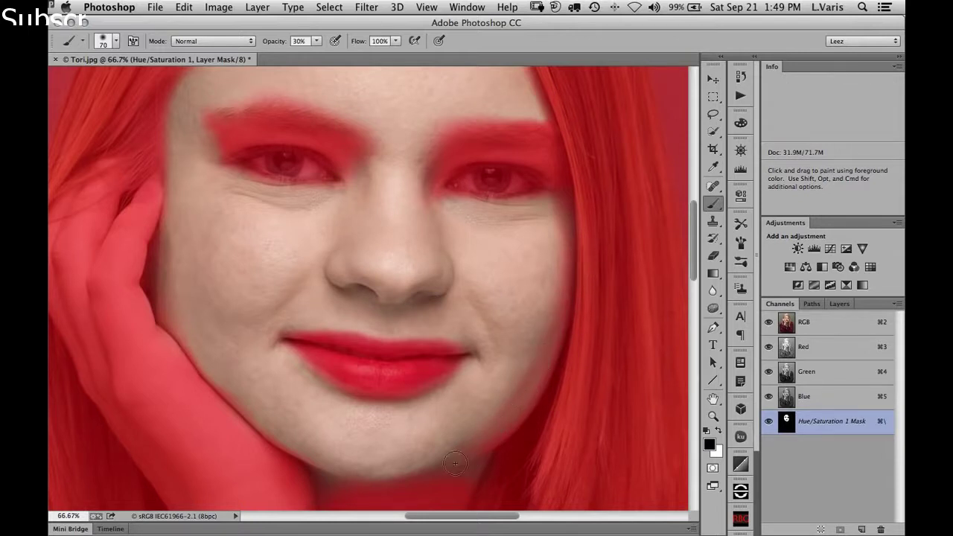
mouse_move(304, 468)
left_mouse_down()
mouse_move(394, 502)
mouse_move(477, 481)
left_mouse_up()
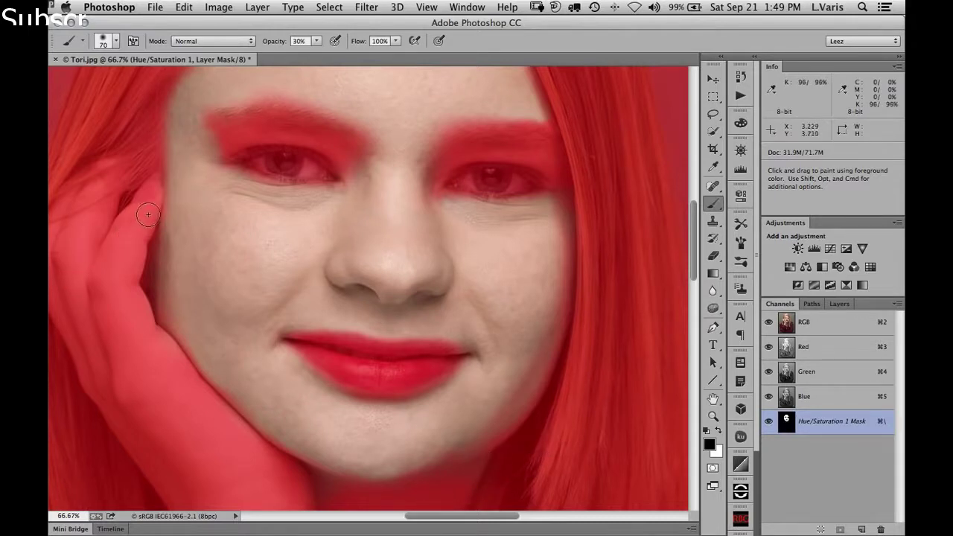
left_click_drag(148, 211, 152, 235)
left_click_drag(152, 301, 154, 350)
Hide the red mask overlay, switch the foreground color to white and reduce the view to 50%.
key("space")
key("super")
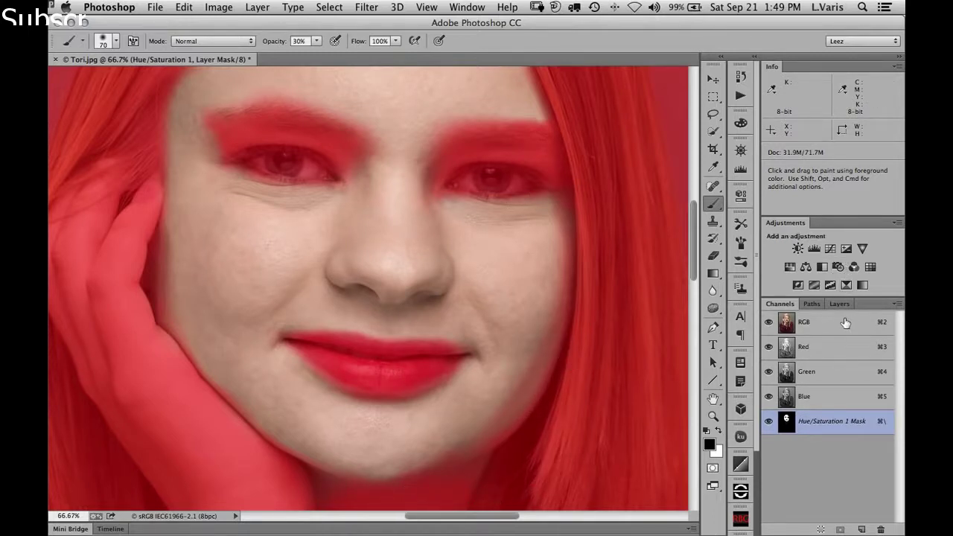
left_click(770, 423)
key("x")
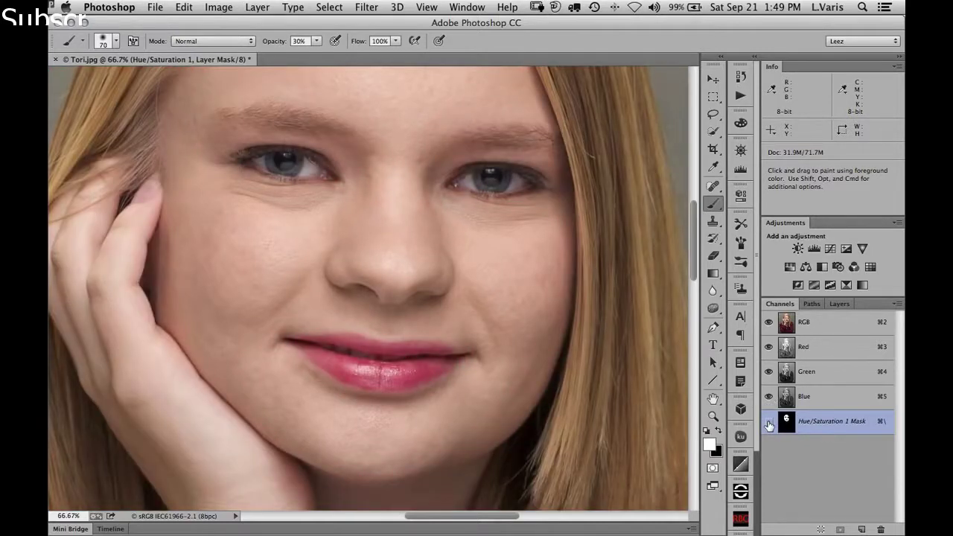
key("super+minus")
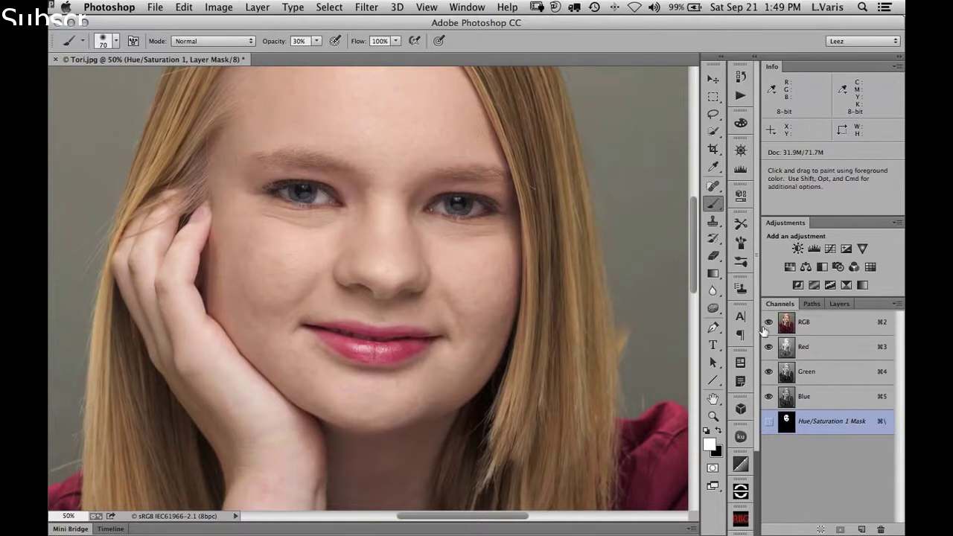
Compare the face with and without the masked Hue/Saturation correction by toggling the layer's visibility.
left_click(839, 304)
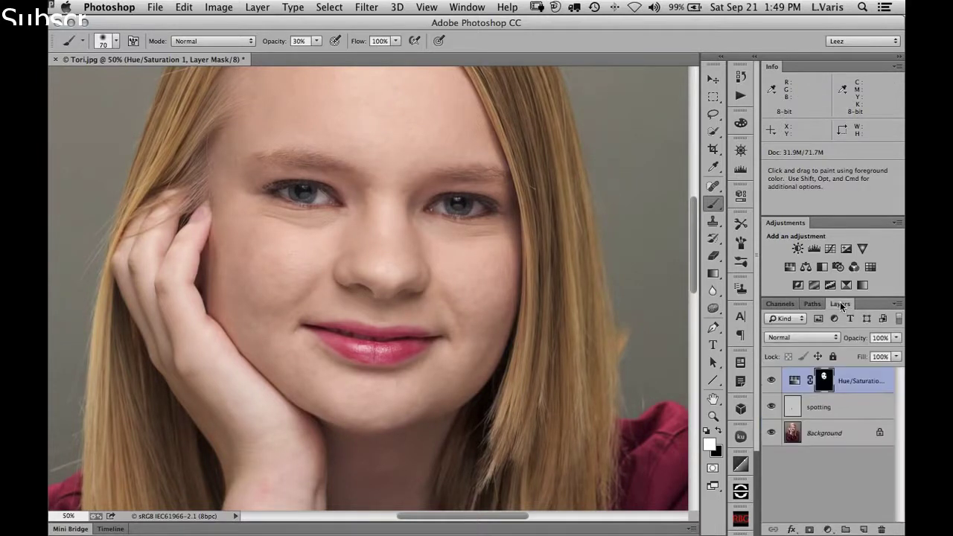
left_click(772, 382)
left_click(772, 381)
left_click(771, 382)
left_click(772, 381)
mouse_move(487, 319)
left_mouse_down()
mouse_move(535, 455)
mouse_move(538, 321)
left_mouse_up()
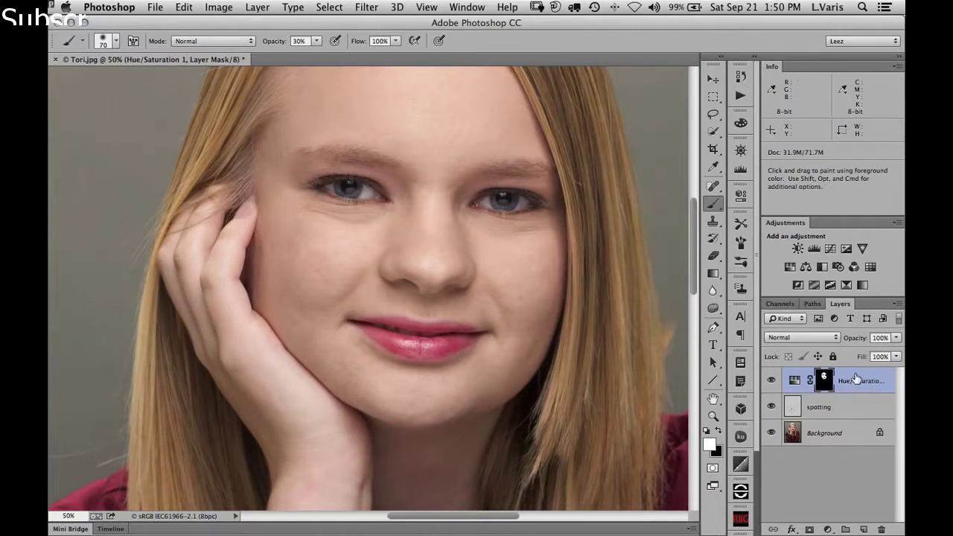
Target the composite channel instead of the mask, and add a new layer named dodge & burn above the Hue/Saturation layer.
key("super+2")
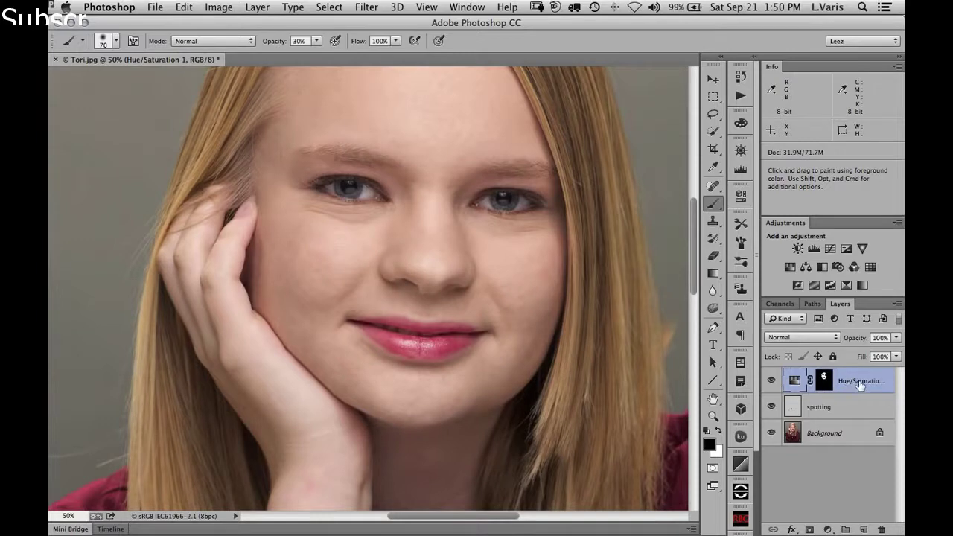
mouse_move(341, 390)
left_mouse_down()
mouse_move(308, 124)
mouse_move(298, 439)
mouse_move(300, 419)
left_mouse_up()
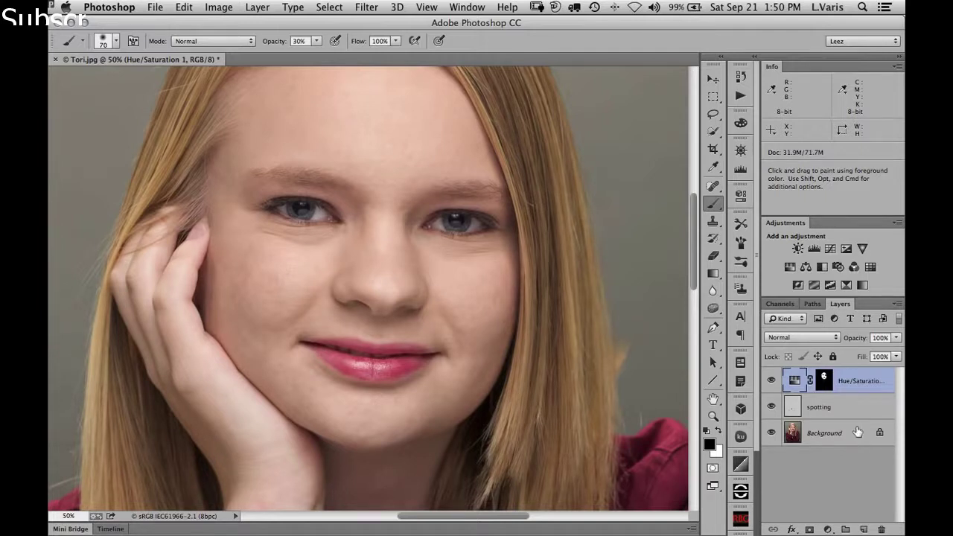
left_click(863, 530)
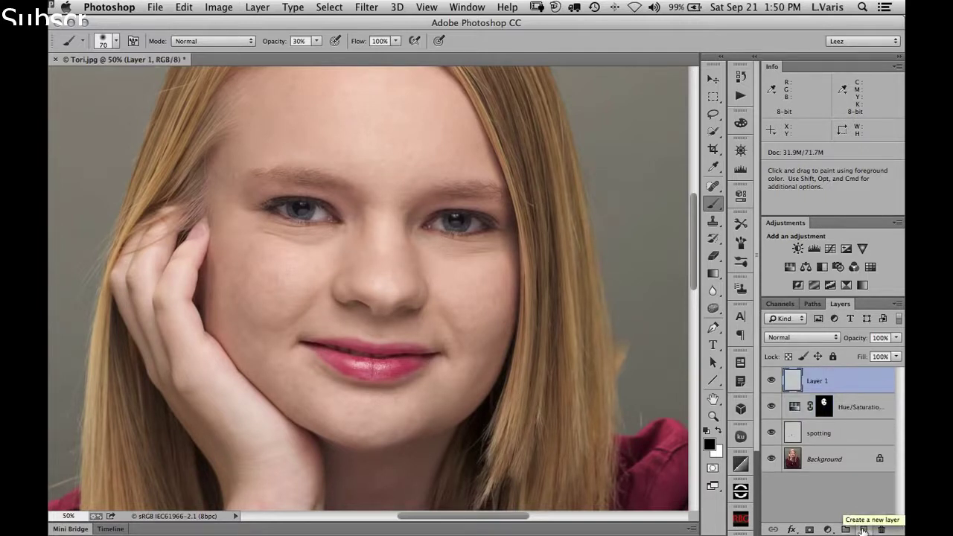
double_click(816, 381)
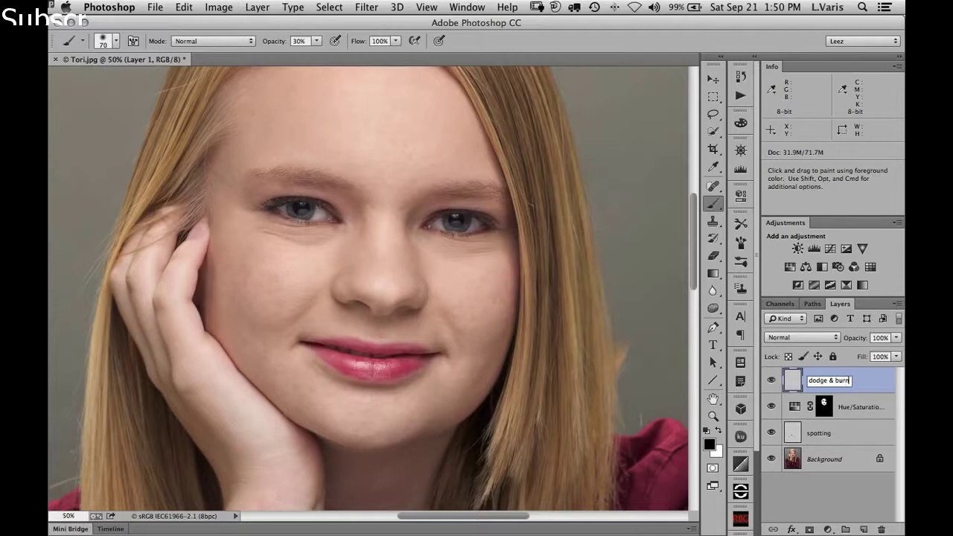
key("Return")
Set the dodge & burn layer's blend mode to Soft Light and lower the brush opacity to 5%.
left_click(818, 338)
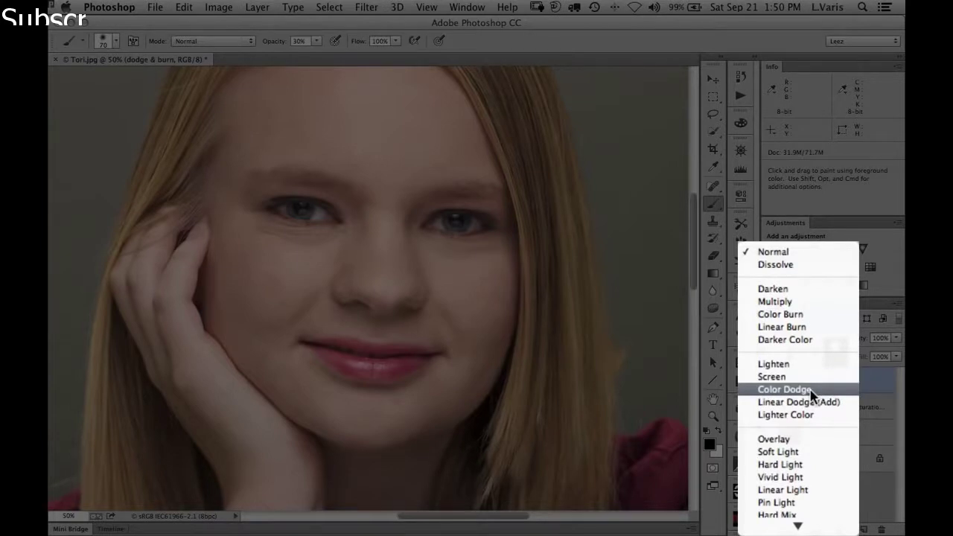
left_click(809, 452)
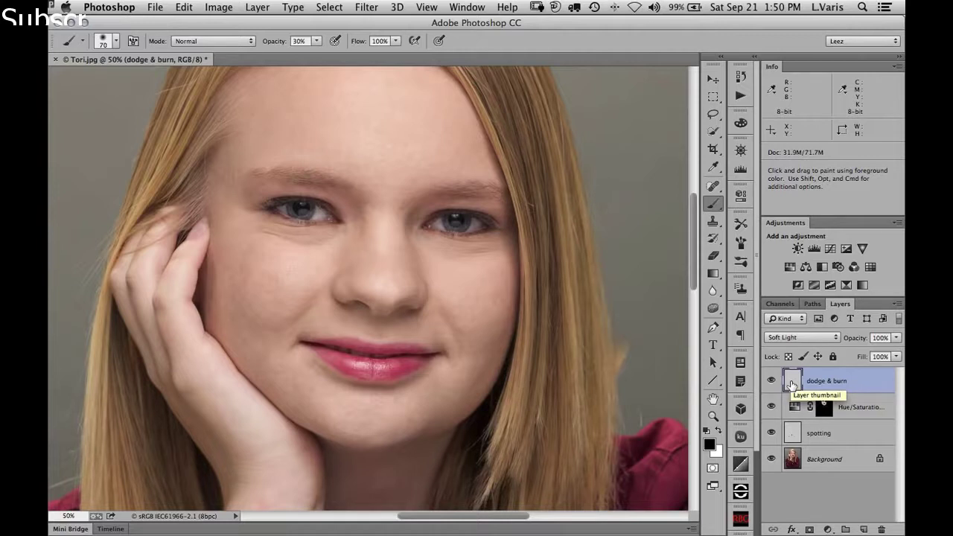
key("space")
key("super+space")
left_click(333, 261)
left_click(358, 260)
left_click_drag(394, 255, 423, 320)
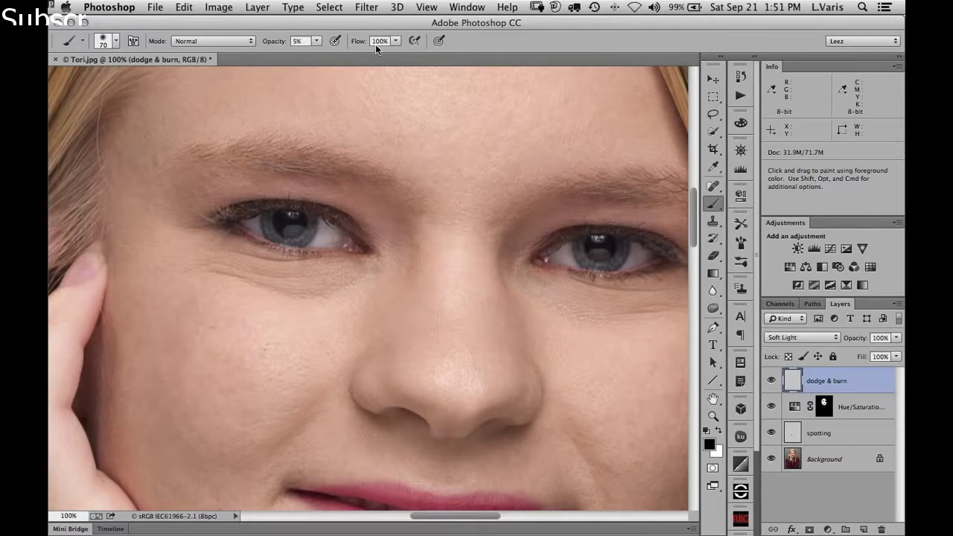
left_click(297, 41)
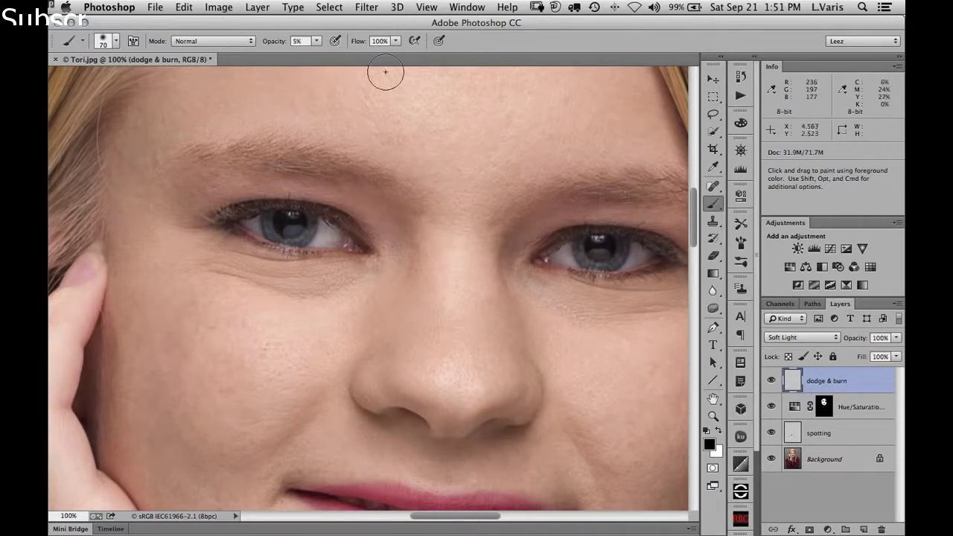
Reduce the brush to size 5 and make white the foreground color for fine dodging under the eye nearest the hand.
key("bracketleft")
key("bracketleft")
key("bracketleft")
key("bracketleft")
key("bracketleft")
key("bracketleft")
scroll(320, 293, "left", 5)
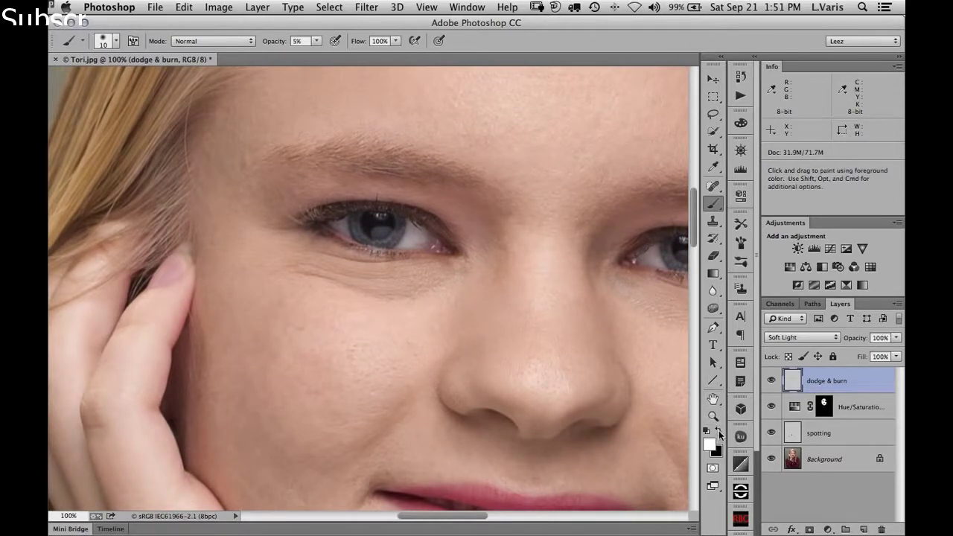
key("z")
left_click(315, 280)
key("b")
key("bracketleft")
key("bracketleft")
key("bracketleft")
key("bracketleft")
Lighten the dark creases beneath the eye nearest the hand with repeated fine white brush strokes on the dodge & burn layer.
left_click_drag(291, 267, 349, 278)
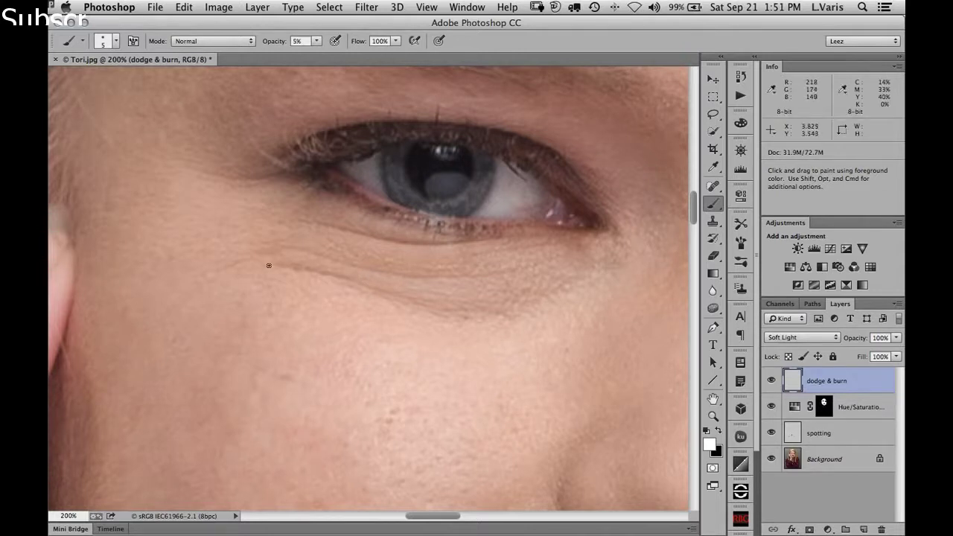
mouse_move(295, 266)
left_mouse_down()
mouse_move(343, 271)
mouse_move(327, 274)
left_mouse_up()
mouse_move(430, 241)
left_mouse_down()
mouse_move(387, 237)
mouse_move(432, 245)
mouse_move(322, 226)
left_mouse_up()
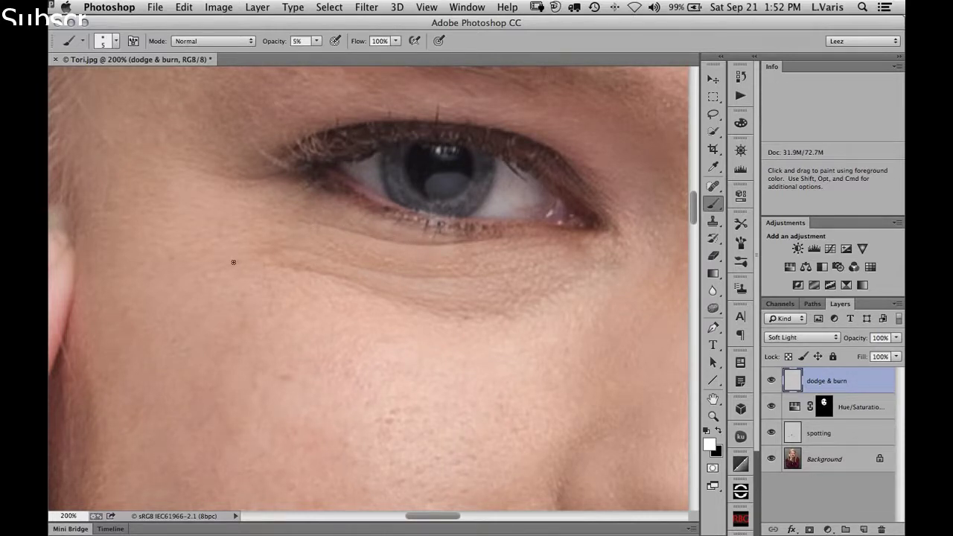
left_click_drag(265, 253, 274, 250)
left_click_drag(287, 266, 306, 268)
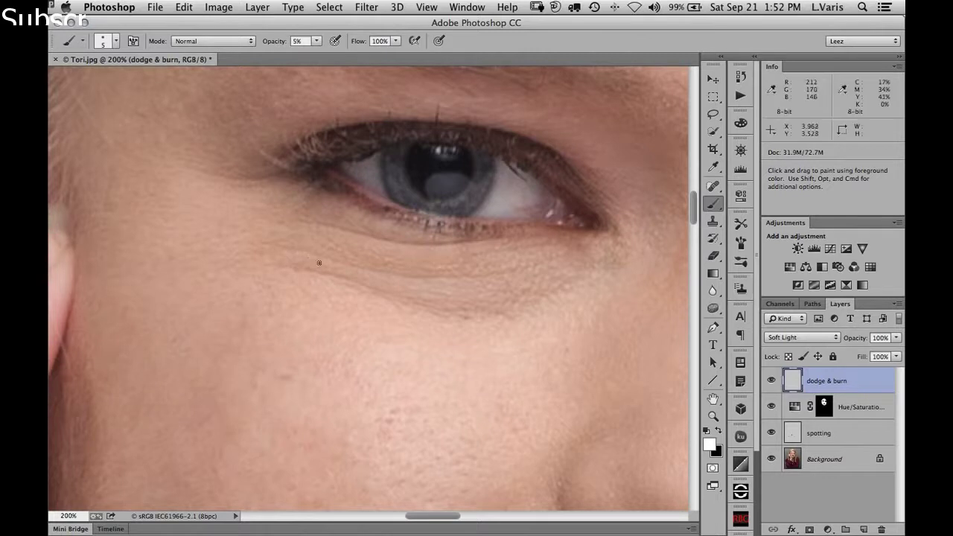
mouse_move(321, 270)
left_mouse_down()
mouse_move(362, 277)
mouse_move(331, 275)
mouse_move(349, 278)
mouse_move(344, 287)
mouse_move(356, 293)
mouse_move(350, 285)
mouse_move(387, 285)
mouse_move(373, 289)
mouse_move(394, 292)
mouse_move(383, 297)
mouse_move(465, 295)
left_mouse_up()
left_click(352, 279)
left_click(352, 280)
Compare the under-eye area with and without the dodging by toggling the dodge & burn layer's visibility.
left_click(772, 380)
left_click(772, 381)
left_click(771, 381)
left_click(772, 381)
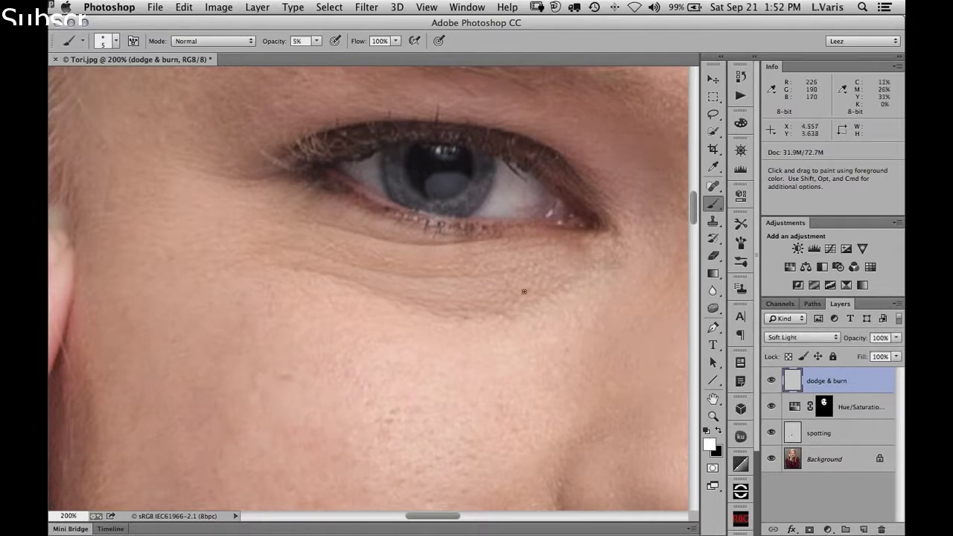